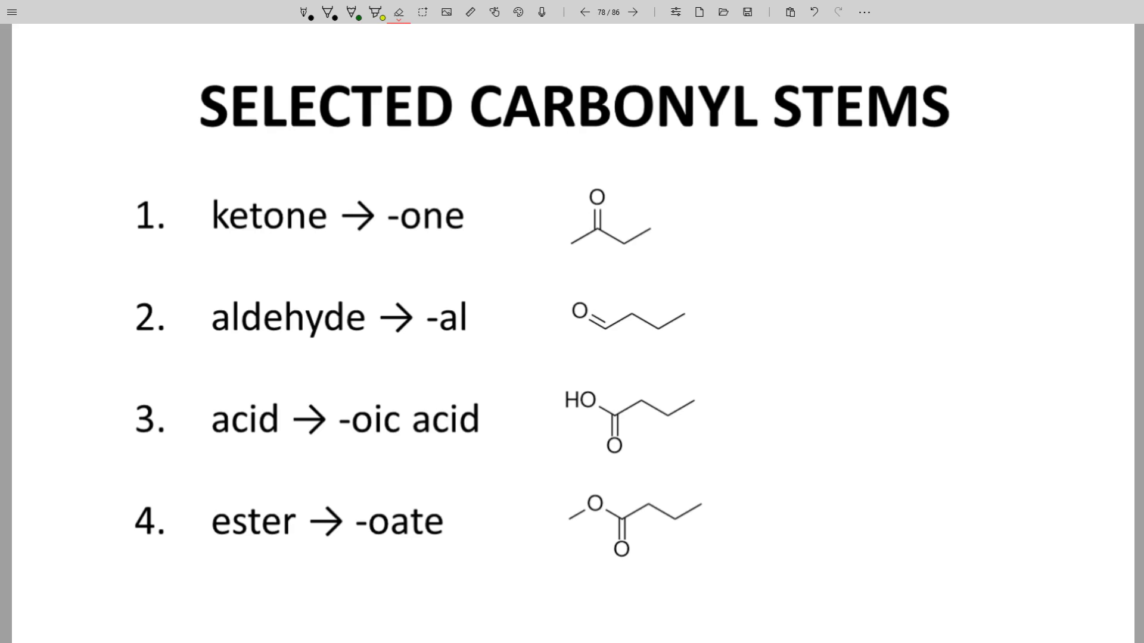
Step: With the black pen, write butane above the ketone and number its carbons, bracketing the C=O
left_click(328, 12)
mouse_move(749, 145)
left_mouse_down()
mouse_move(750, 166)
mouse_move(774, 165)
left_mouse_up()
mouse_move(783, 144)
left_mouse_down()
mouse_move(785, 165)
mouse_move(788, 154)
left_mouse_up()
mouse_move(792, 154)
left_mouse_down()
mouse_move(834, 161)
mouse_move(814, 172)
left_mouse_up()
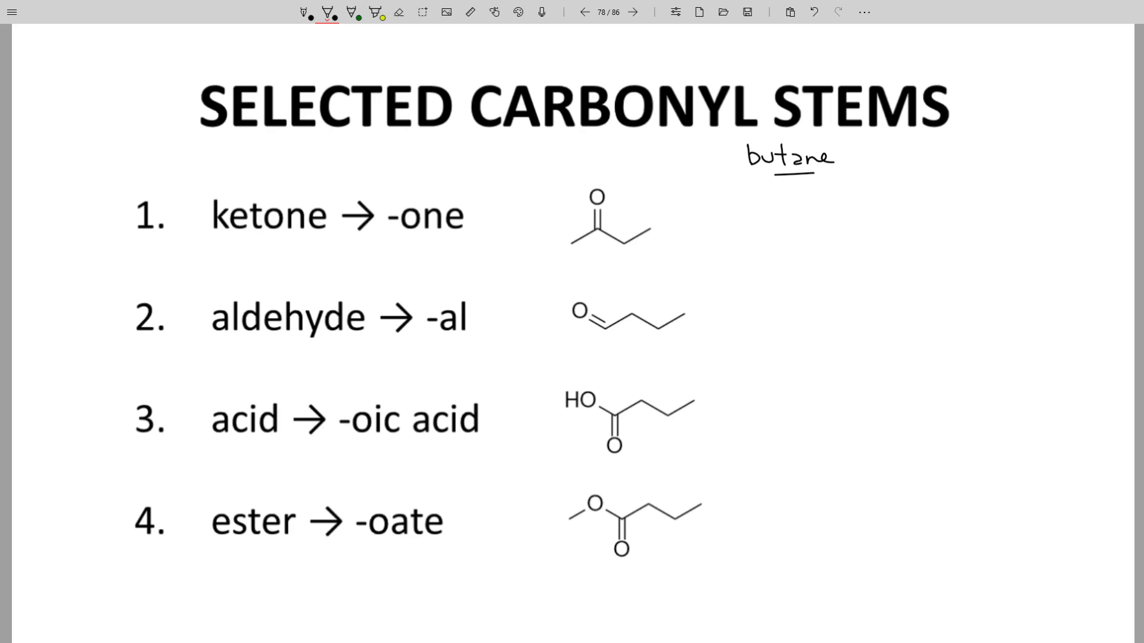
mouse_move(572, 248)
left_mouse_down()
mouse_move(573, 259)
mouse_move(605, 247)
mouse_move(630, 262)
mouse_move(658, 247)
left_mouse_up()
mouse_move(604, 178)
left_mouse_down()
mouse_move(581, 183)
mouse_move(613, 251)
mouse_move(611, 183)
left_mouse_up()
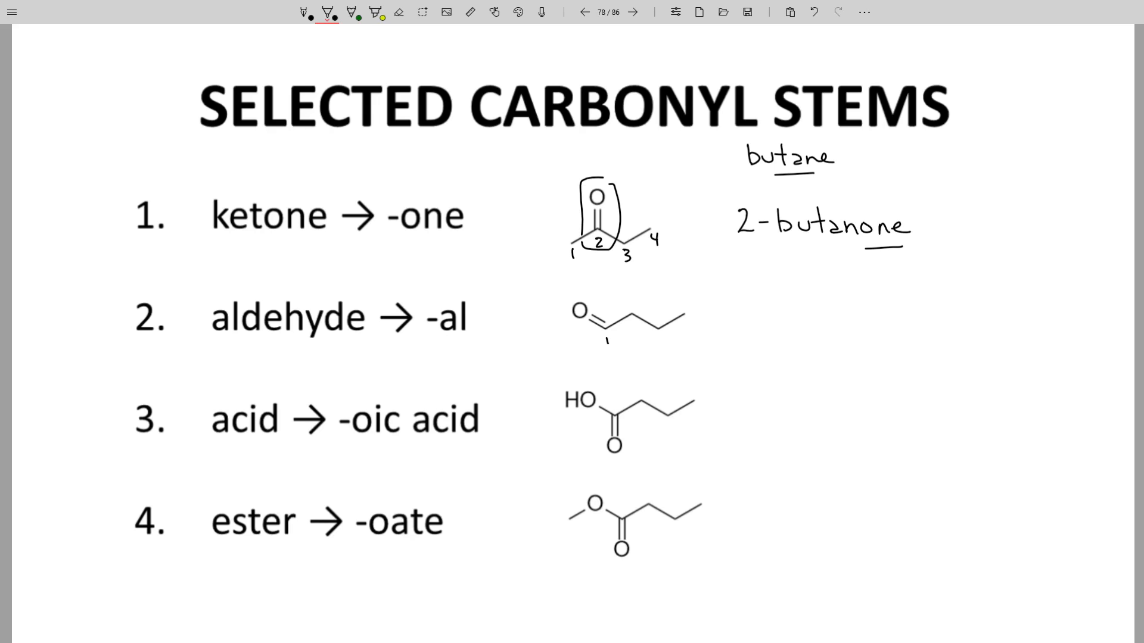
Step: Number the aldehyde chain and write butanal beside it
mouse_move(630, 325)
left_mouse_down()
mouse_move(655, 347)
mouse_move(689, 333)
left_mouse_up()
mouse_move(766, 300)
left_mouse_down()
mouse_move(766, 322)
mouse_move(809, 323)
left_mouse_up()
left_click_drag(797, 313, 864, 321)
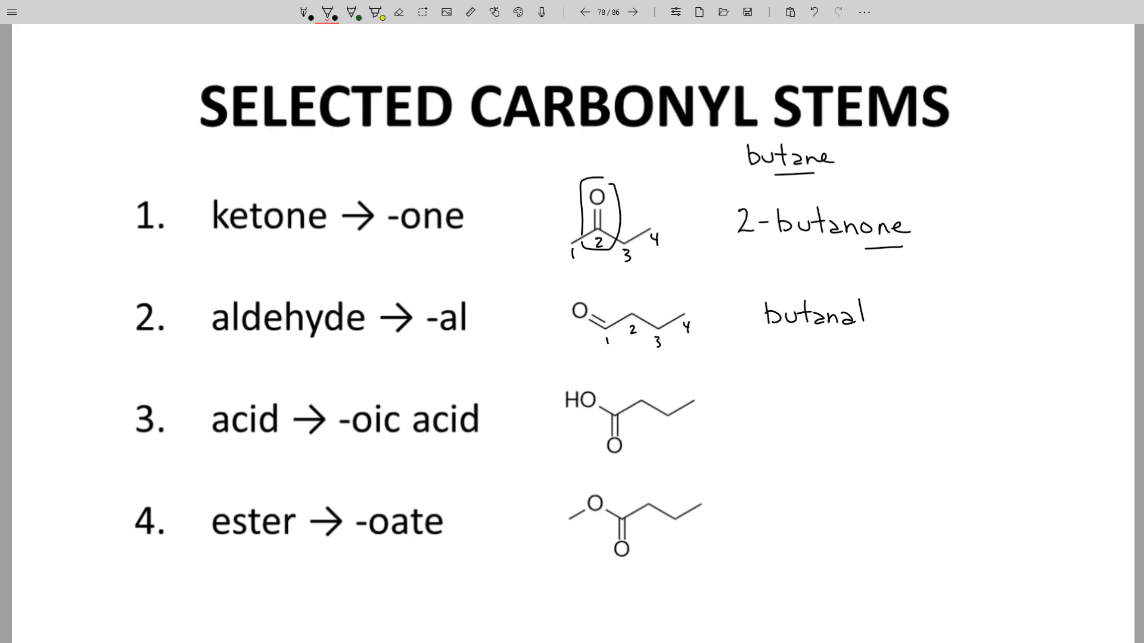
Step: Write butanoic acid beside the acid and number its carbons 1 to 4
mouse_move(764, 395)
left_mouse_down()
mouse_move(763, 420)
mouse_move(801, 422)
left_mouse_up()
left_click_drag(790, 412, 923, 423)
mouse_move(930, 413)
left_mouse_down()
mouse_move(930, 424)
mouse_move(949, 422)
left_mouse_up()
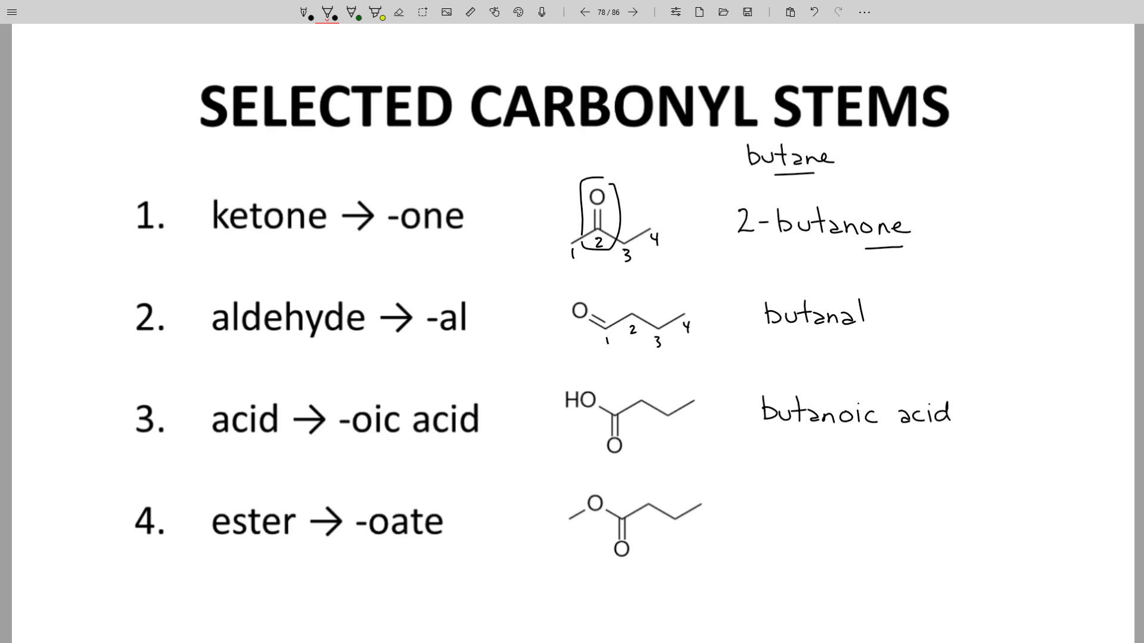
mouse_move(612, 394)
left_mouse_down()
mouse_move(613, 405)
mouse_move(648, 394)
mouse_move(670, 435)
left_mouse_up()
left_click_drag(689, 379, 697, 396)
Step: Number the ester carbons 1 to 4 and write butanoate, underlining the butan stem
mouse_move(620, 498)
left_mouse_down()
mouse_move(621, 511)
mouse_move(651, 497)
mouse_move(670, 540)
left_mouse_up()
left_click_drag(693, 486, 700, 499)
mouse_move(787, 500)
left_mouse_down()
mouse_move(789, 522)
mouse_move(832, 523)
left_mouse_up()
mouse_move(818, 510)
left_mouse_down()
mouse_move(847, 523)
mouse_move(875, 513)
mouse_move(905, 522)
mouse_move(912, 511)
left_mouse_up()
left_click_drag(910, 517, 922, 521)
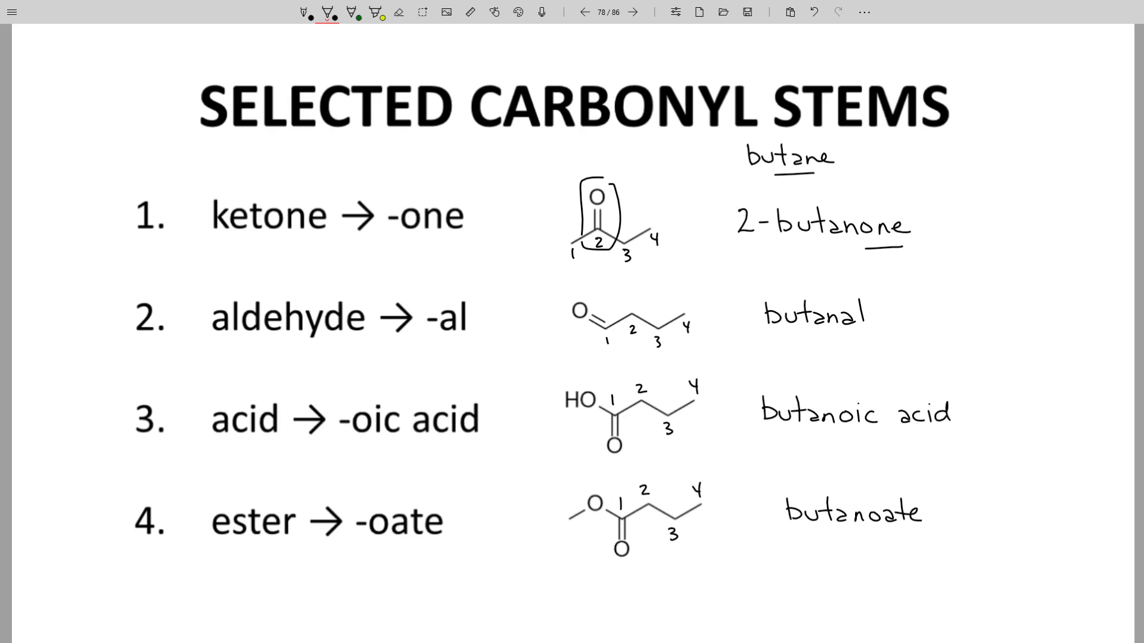
left_click_drag(800, 534, 849, 534)
Step: Circle the methyl group, write methyl before butanoate, and note the space with an arrow
mouse_move(567, 505)
left_mouse_down()
mouse_move(557, 509)
mouse_move(577, 511)
left_mouse_up()
left_click_drag(709, 523, 741, 522)
mouse_move(734, 511)
left_mouse_down()
mouse_move(761, 534)
mouse_move(769, 522)
left_mouse_up()
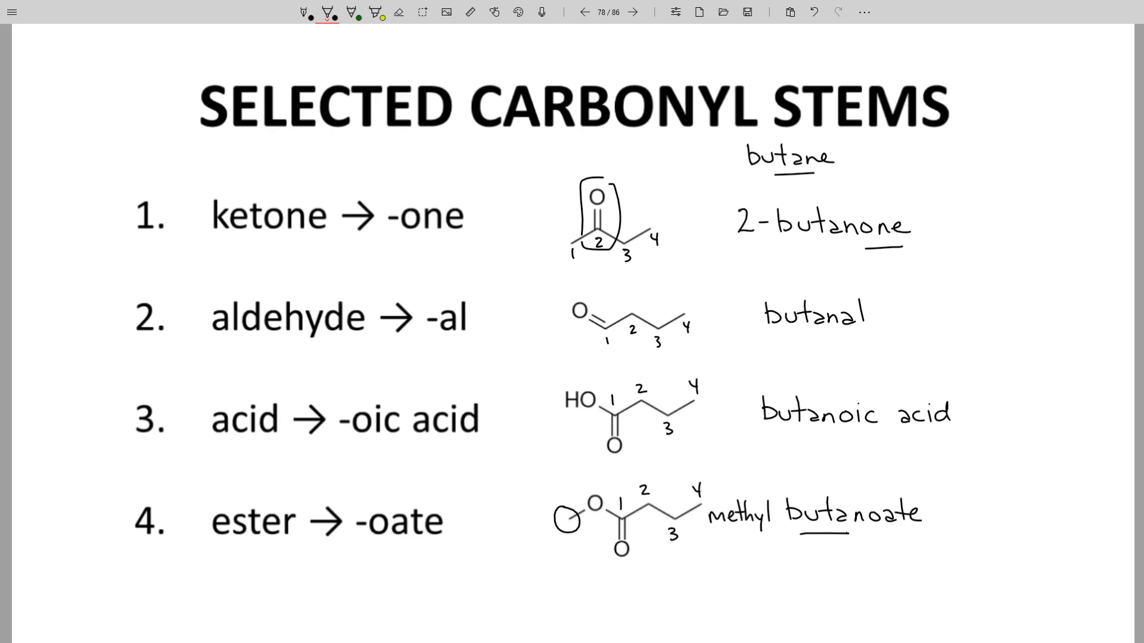
mouse_move(782, 565)
left_mouse_down()
mouse_move(782, 537)
mouse_move(772, 587)
mouse_move(791, 585)
left_mouse_up()
mouse_move(812, 577)
left_mouse_down()
mouse_move(803, 583)
mouse_move(813, 588)
left_mouse_up()
mouse_move(826, 577)
left_mouse_down()
mouse_move(827, 588)
mouse_move(842, 587)
left_mouse_up()
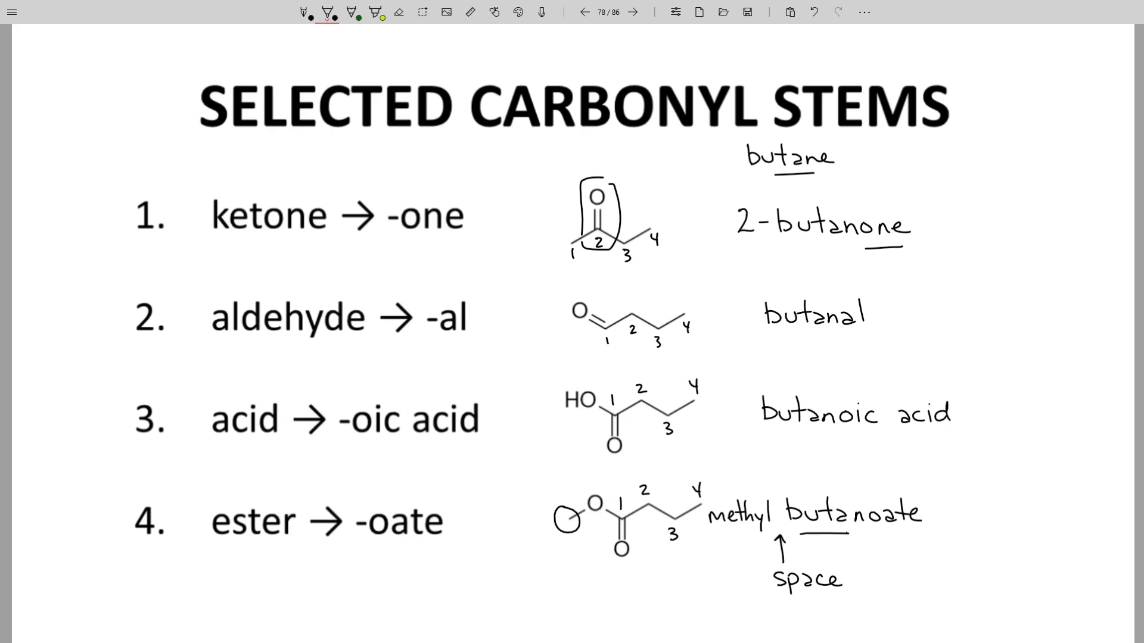
Step: Double-underline the circled methyl and trace over the ester's four-carbon chain
left_click_drag(554, 544, 573, 546)
mouse_move(620, 516)
left_mouse_down()
mouse_move(647, 506)
mouse_move(675, 523)
mouse_move(702, 506)
left_mouse_up()
mouse_move(627, 519)
left_mouse_down()
mouse_move(658, 505)
mouse_move(672, 524)
left_mouse_up()
mouse_move(672, 524)
left_mouse_down()
mouse_move(692, 513)
mouse_move(667, 519)
left_mouse_up()
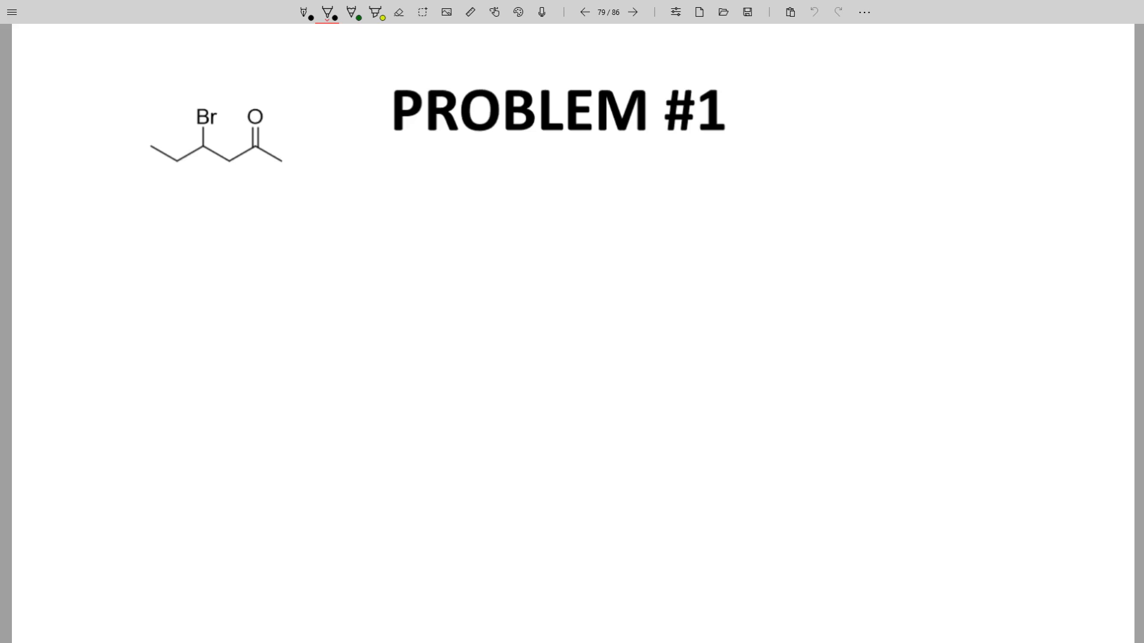
Step: Write ketone above the Problem #1 molecule and number its chain from carbon 1
left_click_drag(234, 57, 234, 84)
mouse_move(245, 67)
left_mouse_down()
mouse_move(245, 82)
mouse_move(265, 83)
left_mouse_up()
left_click_drag(257, 69, 310, 79)
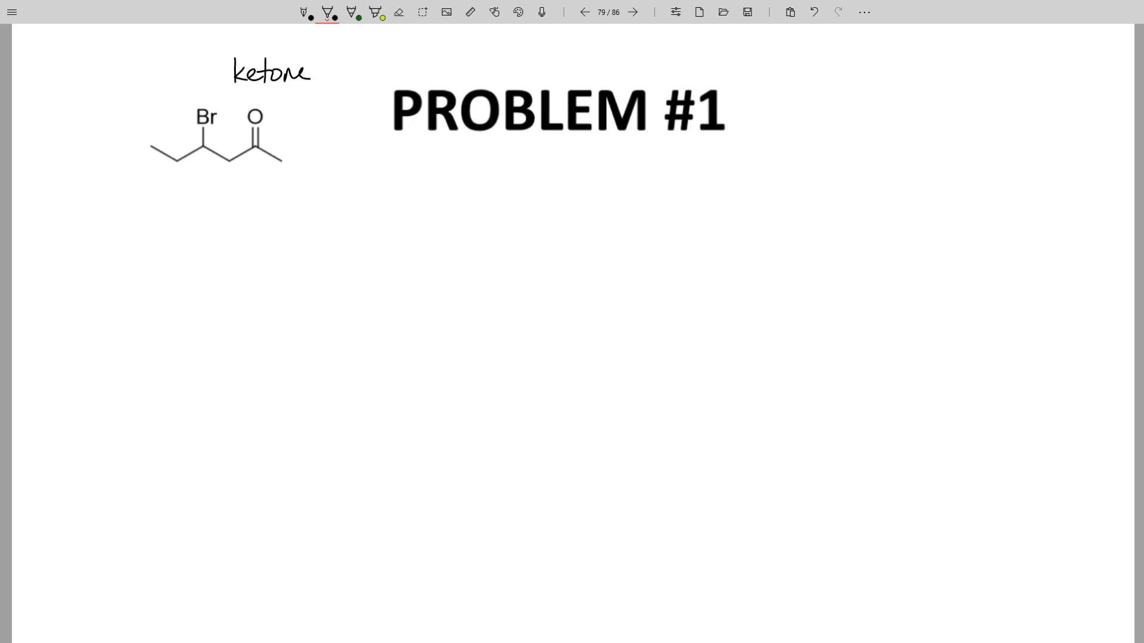
mouse_move(281, 171)
left_mouse_down()
mouse_move(281, 184)
mouse_move(259, 173)
mouse_move(223, 187)
mouse_move(207, 172)
mouse_move(172, 183)
mouse_move(136, 166)
left_mouse_up()
Step: Write 2-hexanone below the molecule with 4-bromo underneath it
mouse_move(183, 221)
left_mouse_down()
mouse_move(195, 248)
mouse_move(225, 250)
left_mouse_up()
mouse_move(225, 232)
left_mouse_down()
mouse_move(215, 250)
mouse_move(259, 249)
mouse_move(263, 239)
mouse_move(283, 250)
left_mouse_up()
left_click_drag(286, 243, 303, 248)
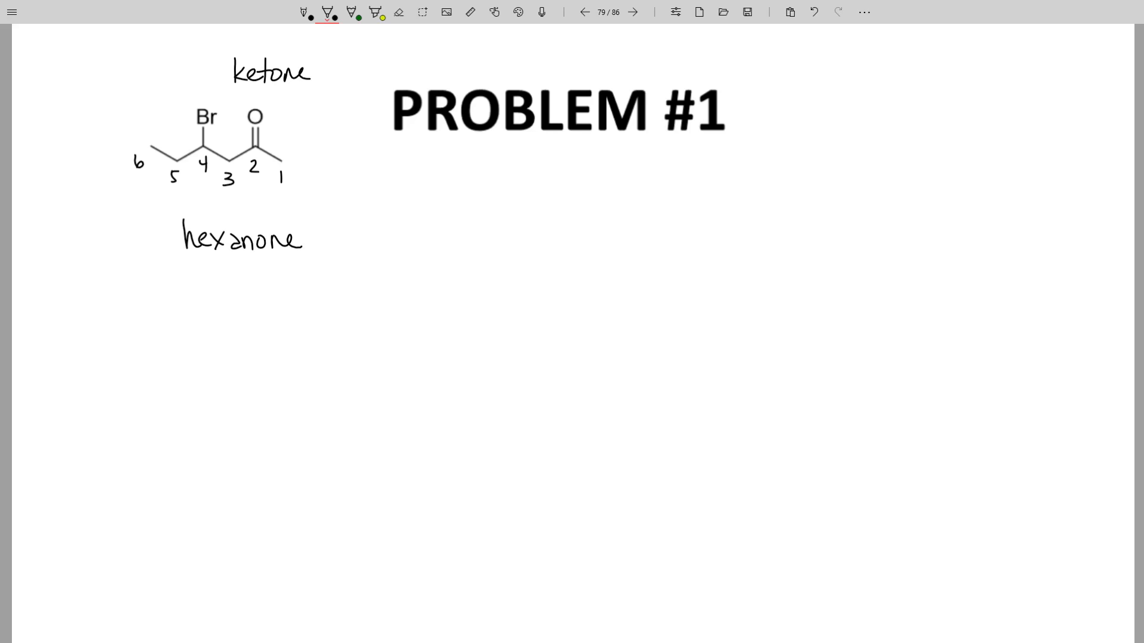
left_click_drag(139, 229, 150, 248)
left_click_drag(170, 273, 183, 294)
left_click_drag(191, 286, 230, 286)
mouse_move(234, 285)
left_mouse_down()
mouse_move(242, 296)
mouse_move(276, 290)
left_mouse_up()
Step: Write the full name 4-bromo-2-hexanone to the right
mouse_move(439, 267)
left_mouse_down()
mouse_move(457, 296)
mouse_move(477, 283)
left_mouse_up()
mouse_move(484, 268)
left_mouse_down()
mouse_move(485, 289)
mouse_move(510, 281)
left_mouse_up()
left_click_drag(514, 283, 545, 296)
left_click_drag(550, 284, 587, 283)
mouse_move(590, 272)
left_mouse_down()
mouse_move(609, 293)
mouse_move(627, 283)
mouse_move(658, 290)
left_mouse_up()
mouse_move(662, 277)
left_mouse_down()
mouse_move(678, 293)
mouse_move(710, 279)
mouse_move(765, 288)
left_mouse_up()
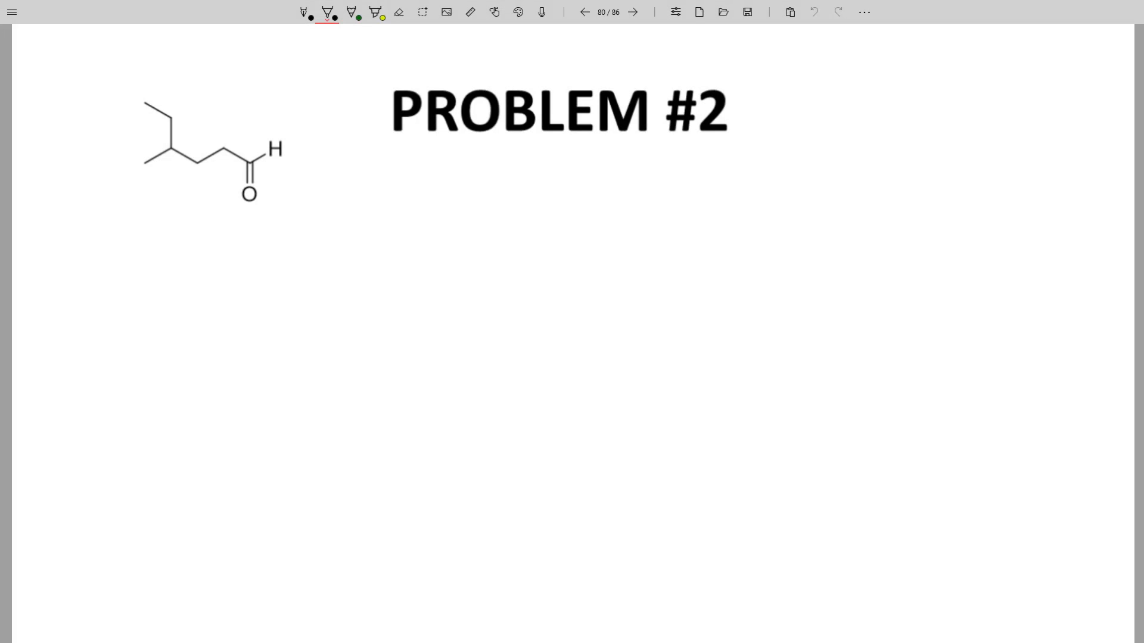
Step: Circle the aldehyde C=O and number the chain from carbon 1 through 6
left_click_drag(250, 146, 257, 150)
mouse_move(225, 230)
left_mouse_down()
mouse_move(292, 252)
mouse_move(330, 241)
left_mouse_up()
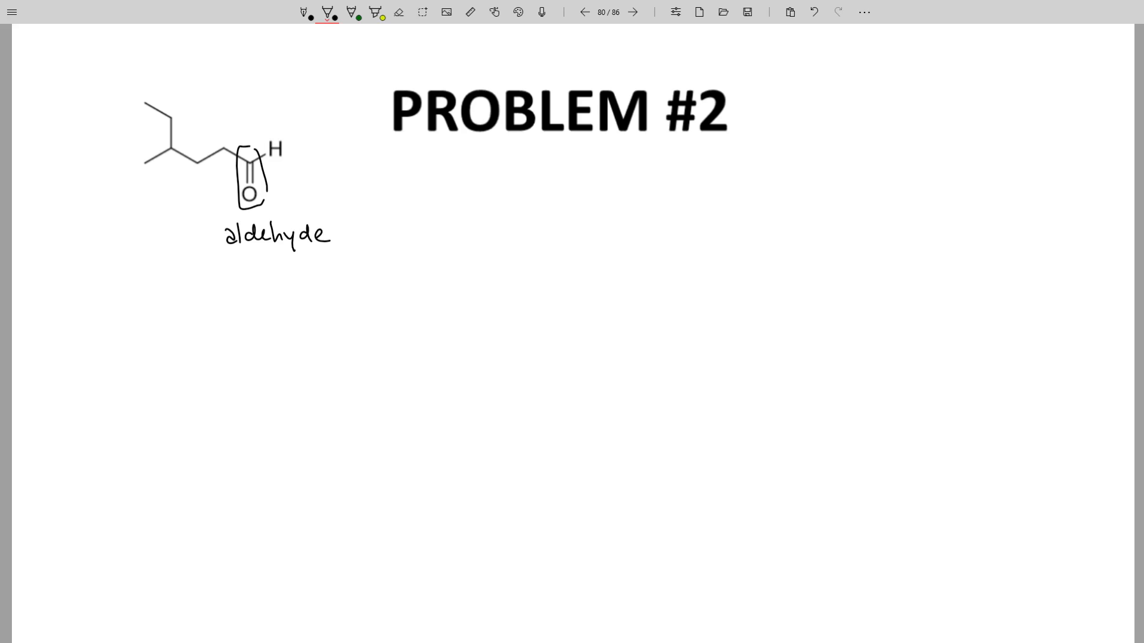
left_click_drag(248, 124, 248, 134)
mouse_move(215, 127)
left_mouse_down()
mouse_move(224, 138)
mouse_move(201, 178)
mouse_move(171, 176)
left_mouse_up()
left_click_drag(176, 106, 175, 117)
left_click_drag(139, 76, 136, 83)
Step: Write the parent name hexanal with the prefix 4-methyl below it
mouse_move(187, 282)
left_mouse_down()
mouse_move(187, 309)
mouse_move(199, 309)
left_mouse_up()
mouse_move(201, 302)
left_mouse_down()
mouse_move(224, 310)
mouse_move(213, 310)
left_mouse_up()
left_click_drag(231, 300, 273, 312)
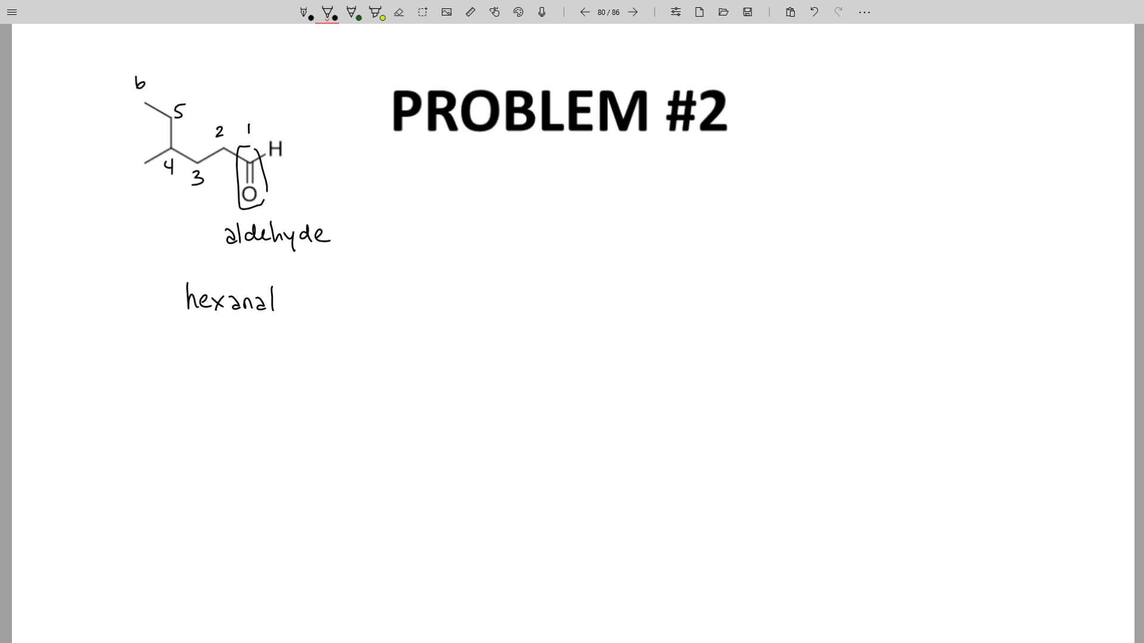
left_click_drag(180, 341, 192, 355)
mouse_move(190, 337)
left_mouse_down()
mouse_move(193, 365)
mouse_move(247, 363)
left_mouse_up()
mouse_move(252, 340)
left_mouse_down()
mouse_move(251, 365)
mouse_move(260, 352)
mouse_move(272, 364)
left_mouse_up()
left_click_drag(276, 355, 284, 376)
left_click_drag(296, 338, 296, 367)
Step: Write the full name 4-methylhexanal beside the structure
left_click_drag(459, 298, 475, 325)
left_click_drag(485, 310, 542, 324)
mouse_move(534, 309)
left_mouse_down()
mouse_move(581, 324)
mouse_move(578, 336)
left_mouse_up()
mouse_move(589, 293)
left_mouse_down()
mouse_move(588, 325)
mouse_move(609, 322)
left_mouse_up()
left_click_drag(615, 315, 641, 322)
mouse_move(641, 308)
left_mouse_down()
mouse_move(629, 322)
mouse_move(691, 323)
left_mouse_up()
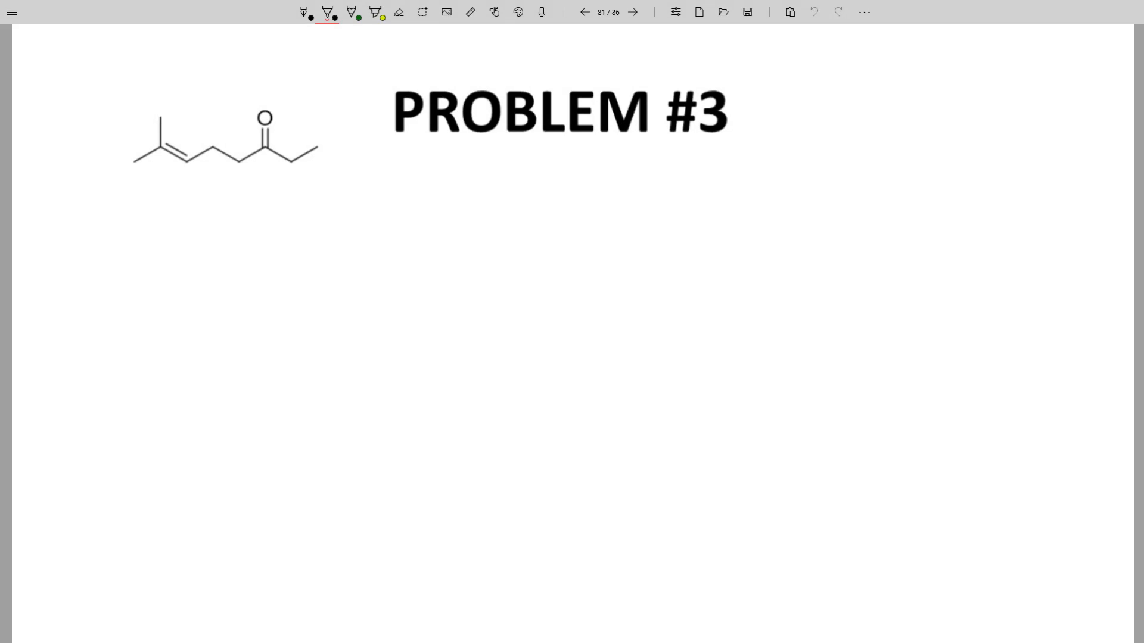
Step: Label the carbonyl as ketone and the double bond as alkene
mouse_move(244, 56)
left_mouse_down()
mouse_move(246, 83)
mouse_move(273, 79)
left_mouse_up()
mouse_move(274, 56)
left_mouse_down()
mouse_move(277, 80)
mouse_move(282, 68)
left_mouse_up()
left_click_drag(284, 66, 315, 79)
left_click_drag(154, 203, 167, 213)
mouse_move(176, 199)
left_mouse_down()
mouse_move(178, 213)
mouse_move(198, 212)
left_mouse_up()
left_click_drag(200, 208, 212, 214)
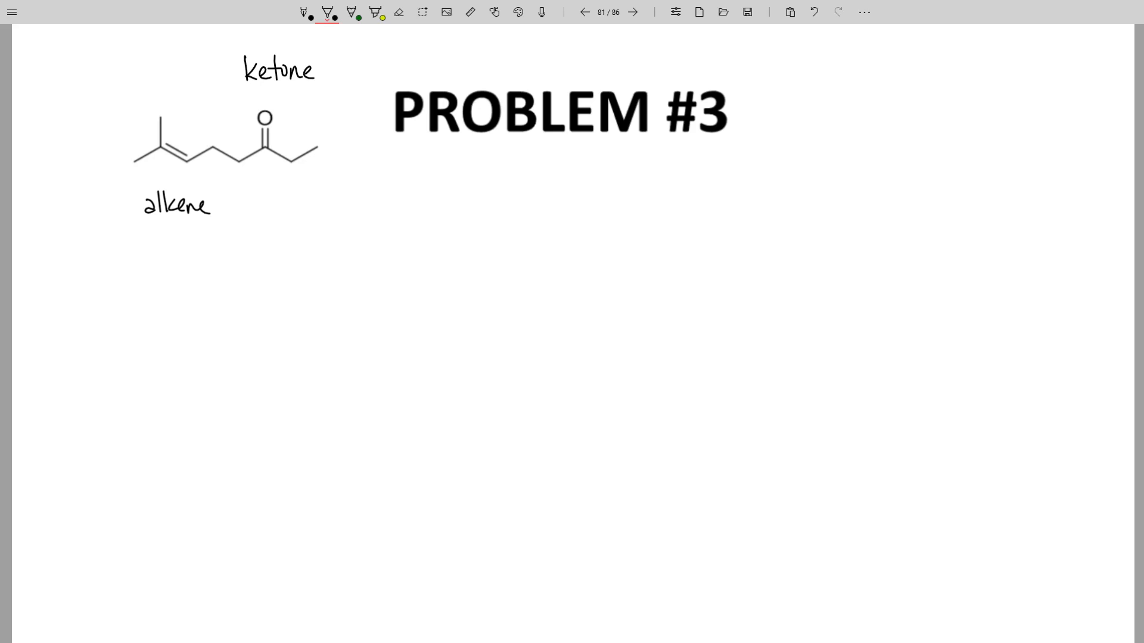
Step: Mark both chain ends and number the carbons 1 to 8 from the right
mouse_move(69, 156)
left_mouse_down()
mouse_move(98, 155)
mouse_move(89, 161)
left_mouse_up()
left_click_drag(377, 150, 342, 153)
mouse_move(314, 154)
left_mouse_down()
mouse_move(295, 185)
mouse_move(267, 167)
mouse_move(241, 177)
left_mouse_up()
left_click_drag(238, 170, 237, 189)
left_click_drag(208, 128, 217, 124)
mouse_move(184, 170)
left_mouse_down()
mouse_move(185, 182)
mouse_move(166, 163)
mouse_move(130, 169)
left_mouse_up()
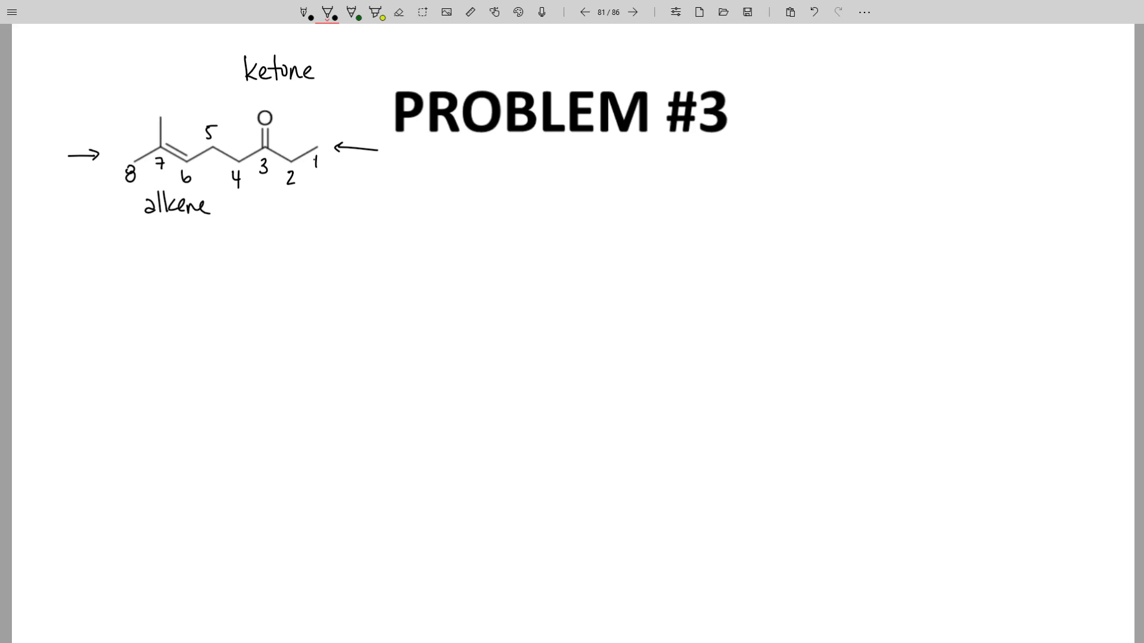
Step: Write octane then octanone, and double-underline the word alkene
mouse_move(193, 259)
left_mouse_down()
mouse_move(186, 270)
mouse_move(205, 261)
mouse_move(199, 271)
left_mouse_up()
mouse_move(218, 250)
left_mouse_down()
mouse_move(220, 274)
mouse_move(227, 260)
mouse_move(258, 274)
left_mouse_up()
left_click_drag(261, 267, 276, 272)
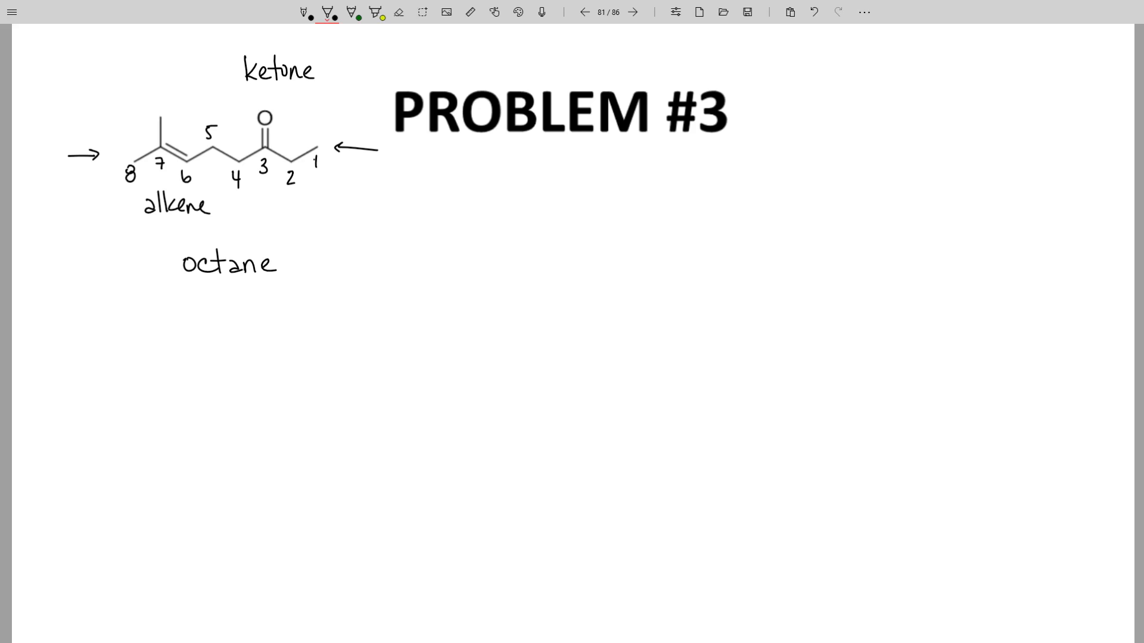
left_click_drag(194, 335, 220, 352)
left_click_drag(208, 336, 283, 348)
left_click_drag(284, 342, 301, 349)
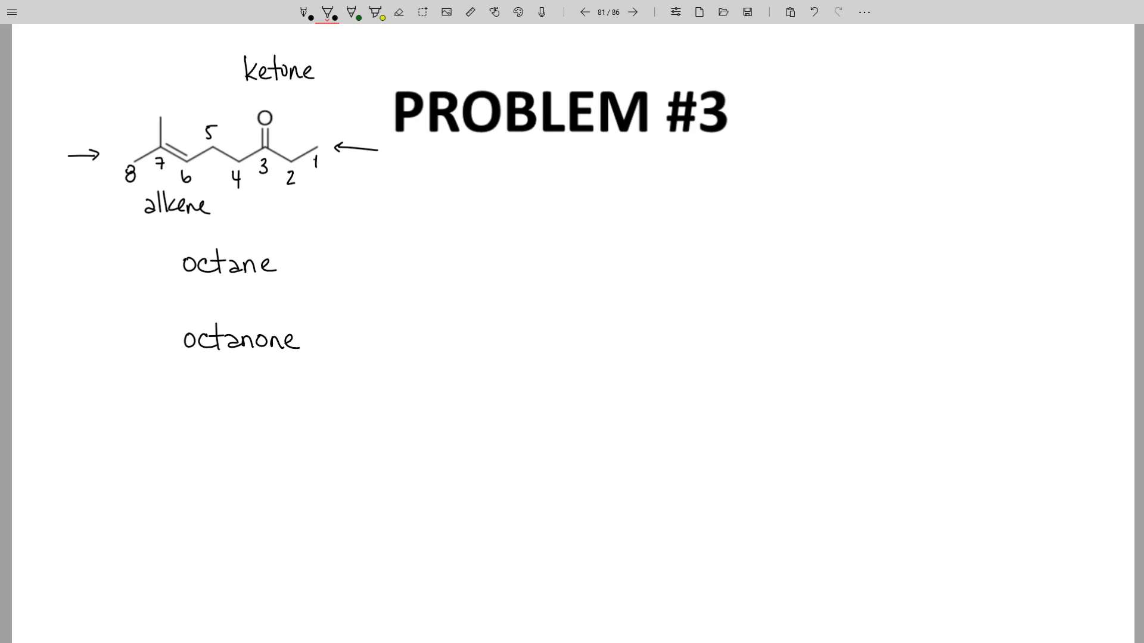
mouse_move(154, 227)
left_mouse_down()
mouse_move(189, 221)
mouse_move(146, 261)
mouse_move(183, 304)
mouse_move(238, 302)
mouse_move(236, 316)
left_mouse_up()
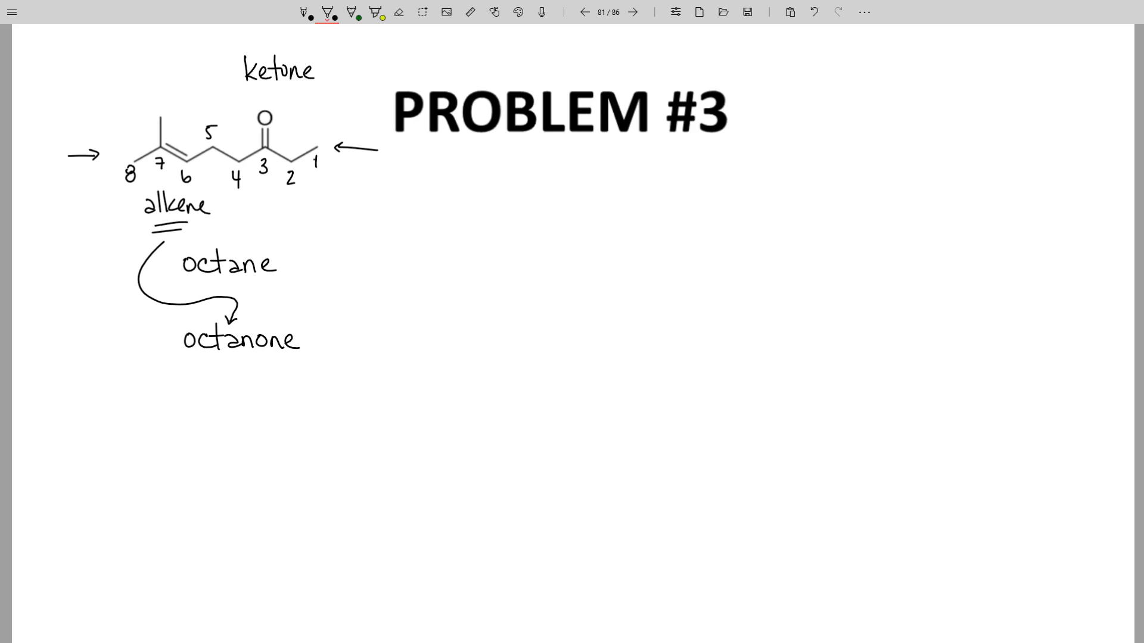
Step: Write octenone and then octen-3-one as intermediate name steps
left_click_drag(190, 393, 215, 408)
left_click_drag(207, 397, 238, 407)
mouse_move(239, 396)
left_mouse_down()
mouse_move(241, 410)
mouse_move(262, 398)
mouse_move(297, 408)
left_mouse_up()
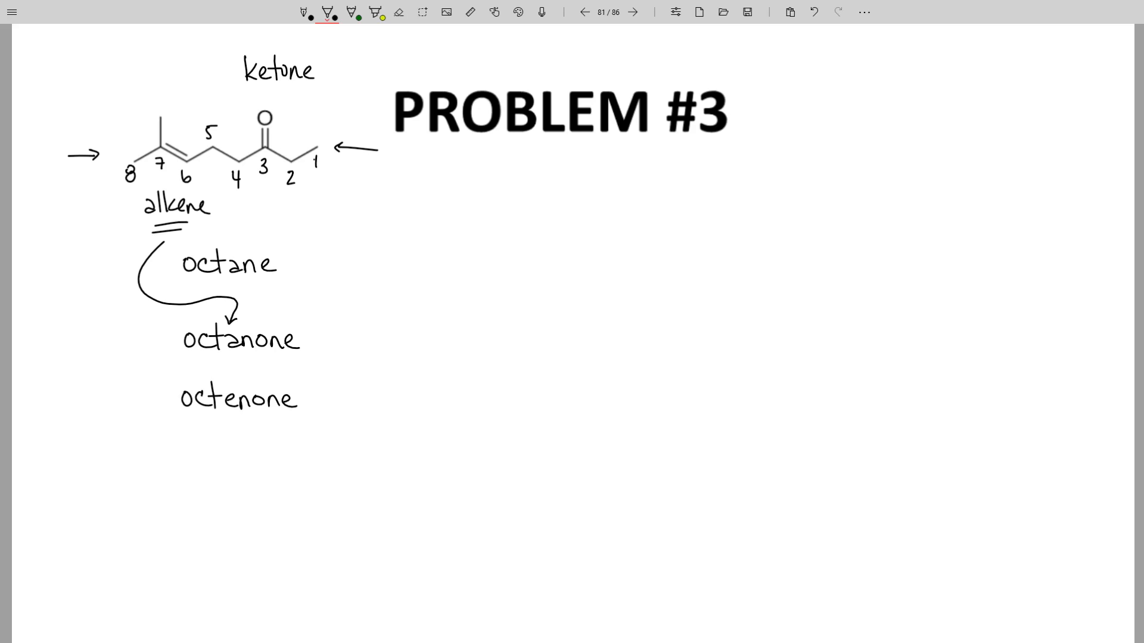
left_click_drag(136, 415, 167, 418)
left_click_drag(192, 455, 220, 464)
left_click_drag(211, 455, 239, 463)
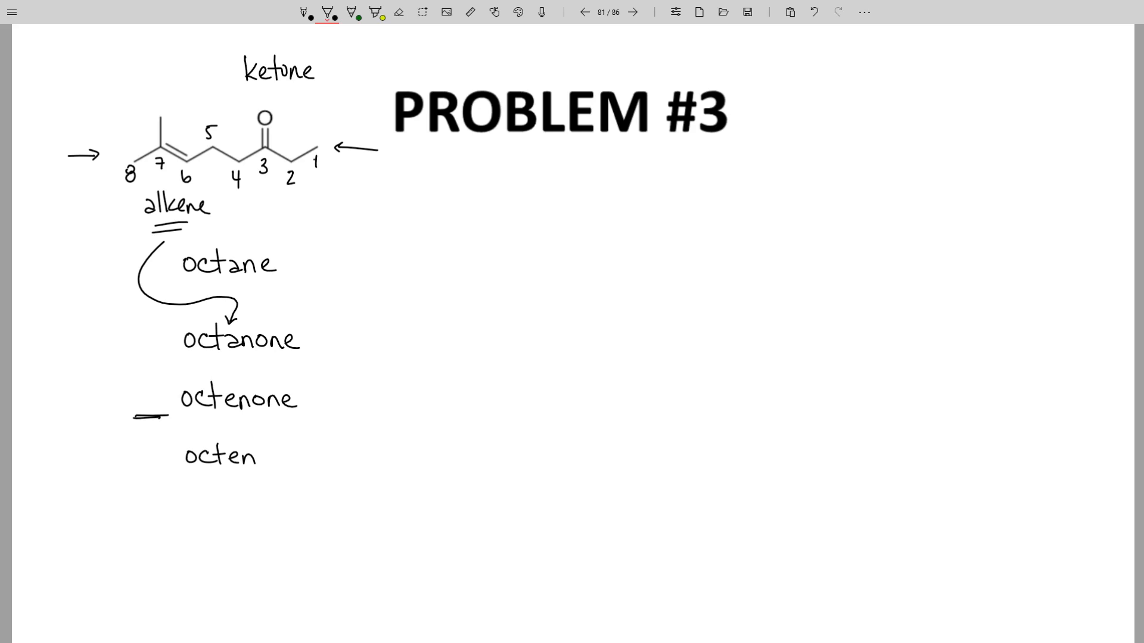
left_click_drag(260, 455, 274, 454)
mouse_move(279, 443)
left_mouse_down()
mouse_move(281, 462)
mouse_move(356, 462)
left_mouse_up()
left_click_drag(141, 472, 172, 471)
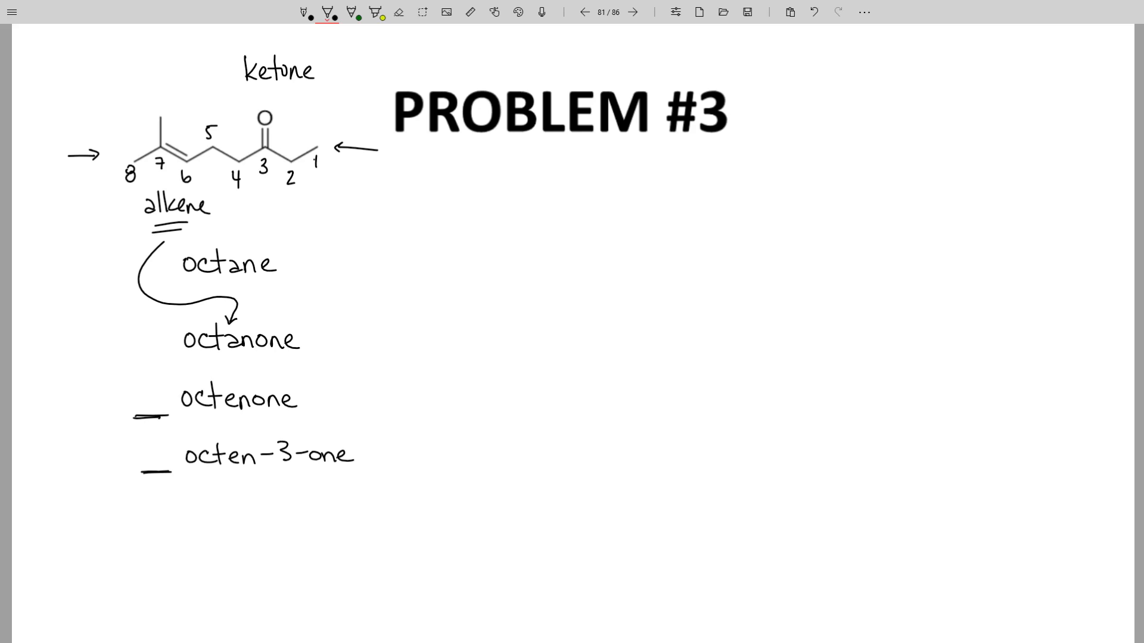
Step: Write the full name 7-octen-3-one to the right
mouse_move(479, 236)
left_mouse_down()
mouse_move(496, 234)
mouse_move(491, 259)
left_mouse_up()
left_click_drag(481, 247, 537, 245)
mouse_move(550, 243)
left_mouse_down()
mouse_move(550, 256)
mouse_move(565, 244)
left_mouse_up()
left_click_drag(571, 251, 599, 258)
left_click_drag(605, 249, 657, 247)
left_click_drag(661, 243, 683, 256)
left_click_drag(685, 243, 704, 254)
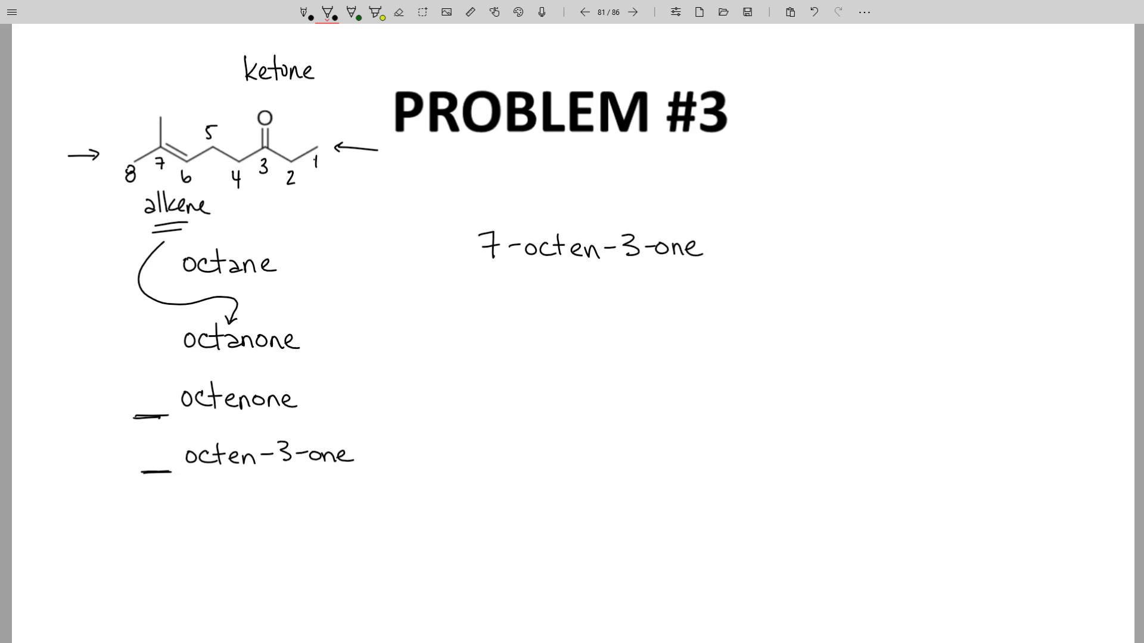
Step: Circle the methyl branch and correct the alkene locant from 7 to 6
mouse_move(153, 100)
left_mouse_down()
mouse_move(146, 110)
mouse_move(157, 101)
left_mouse_up()
mouse_move(470, 327)
left_mouse_down()
mouse_move(481, 350)
mouse_move(513, 340)
left_mouse_up()
mouse_move(504, 229)
left_mouse_down()
mouse_move(475, 266)
mouse_move(504, 257)
left_mouse_up()
left_click_drag(489, 193, 477, 208)
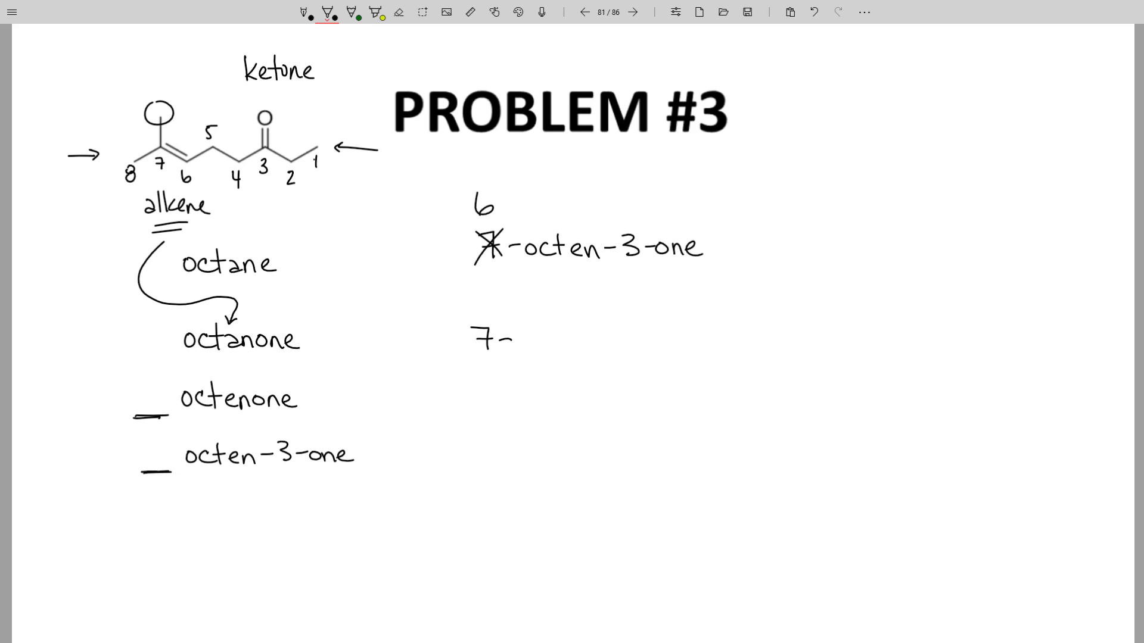
Step: Write the corrected name 7-methyl-6-octen-3-one
left_click_drag(522, 350, 562, 350)
left_click_drag(553, 338, 594, 361)
mouse_move(610, 320)
left_mouse_down()
mouse_move(609, 341)
mouse_move(686, 336)
left_mouse_up()
left_click_drag(703, 335, 726, 349)
mouse_move(717, 336)
left_mouse_down()
mouse_move(767, 348)
mouse_move(741, 370)
left_mouse_up()
left_click(722, 389)
left_click(726, 384)
left_click(731, 377)
left_click_drag(779, 336, 889, 343)
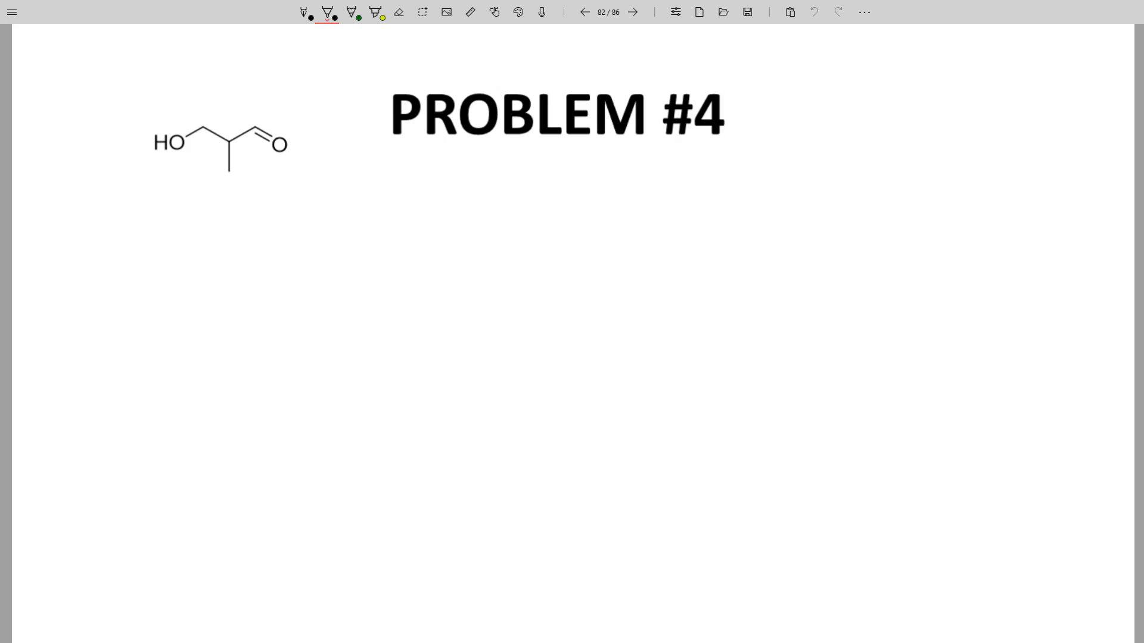
Step: Label the aldehyde and alcohol groups, number carbon 1, and circle the HO and methyl branch
mouse_move(289, 170)
left_mouse_down()
mouse_move(279, 177)
mouse_move(381, 182)
left_mouse_up()
left_click_drag(117, 179, 130, 189)
left_click_drag(139, 184, 184, 190)
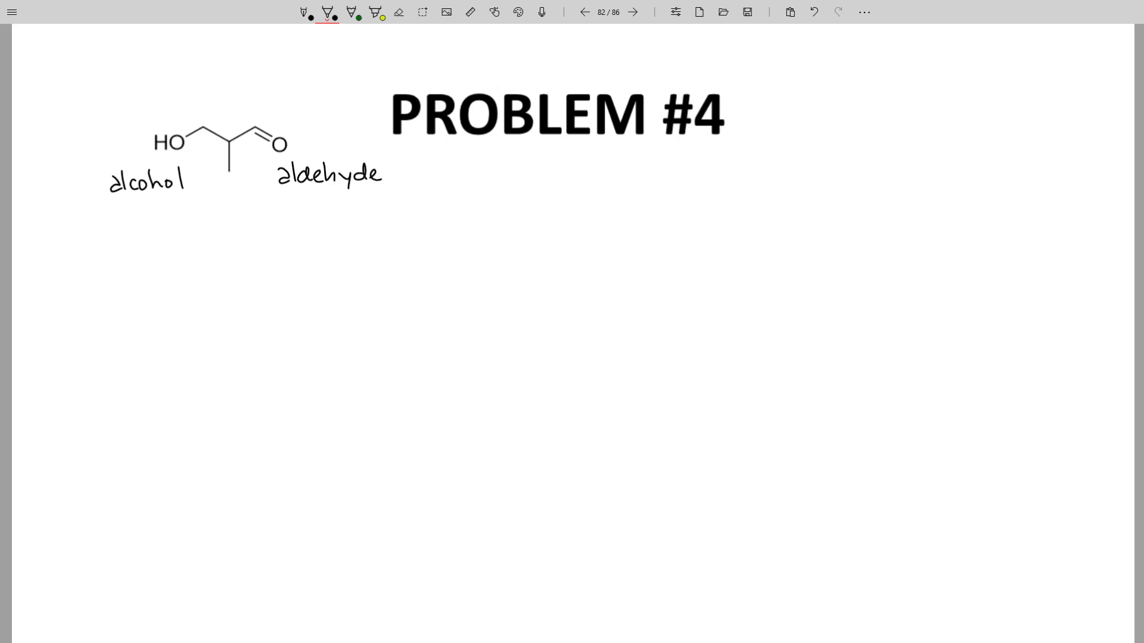
mouse_move(256, 101)
left_mouse_down()
mouse_move(230, 132)
mouse_move(191, 115)
left_mouse_up()
mouse_move(165, 120)
left_mouse_down()
mouse_move(145, 124)
mouse_move(183, 157)
mouse_move(169, 122)
left_mouse_up()
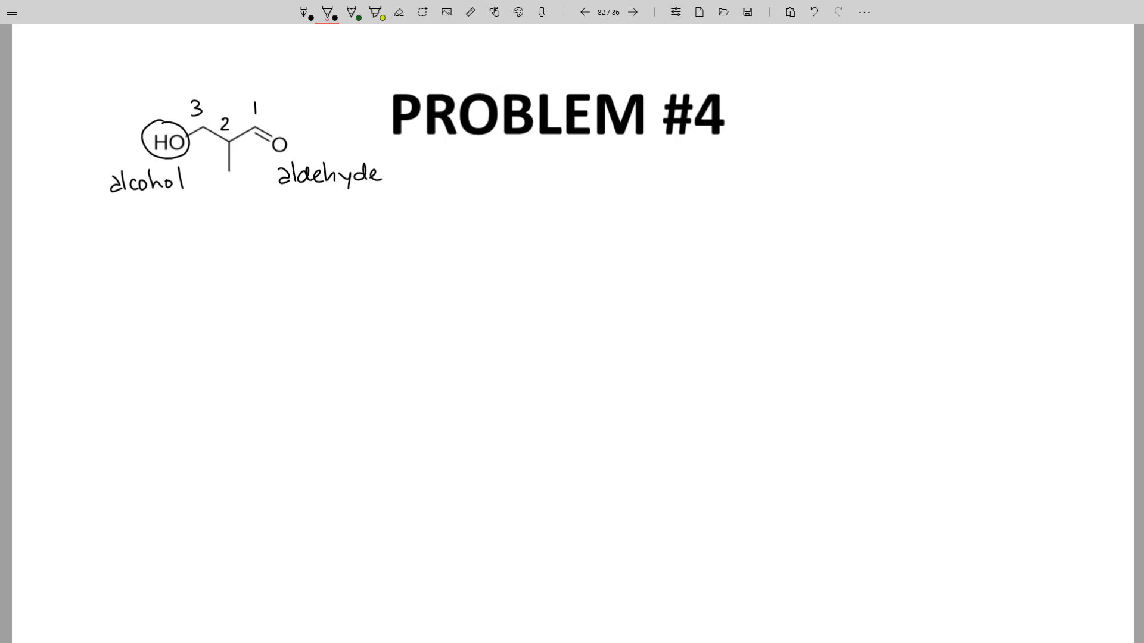
mouse_move(228, 158)
left_mouse_down()
mouse_move(212, 175)
mouse_move(242, 181)
mouse_move(225, 158)
left_mouse_up()
Step: Write propanal, 2-methyl and 3-hydroxy on separate lines below the molecule
mouse_move(182, 265)
left_mouse_down()
mouse_move(185, 289)
mouse_move(181, 268)
mouse_move(210, 266)
mouse_move(231, 291)
mouse_move(241, 270)
mouse_move(286, 279)
left_mouse_up()
left_click_drag(292, 250, 293, 279)
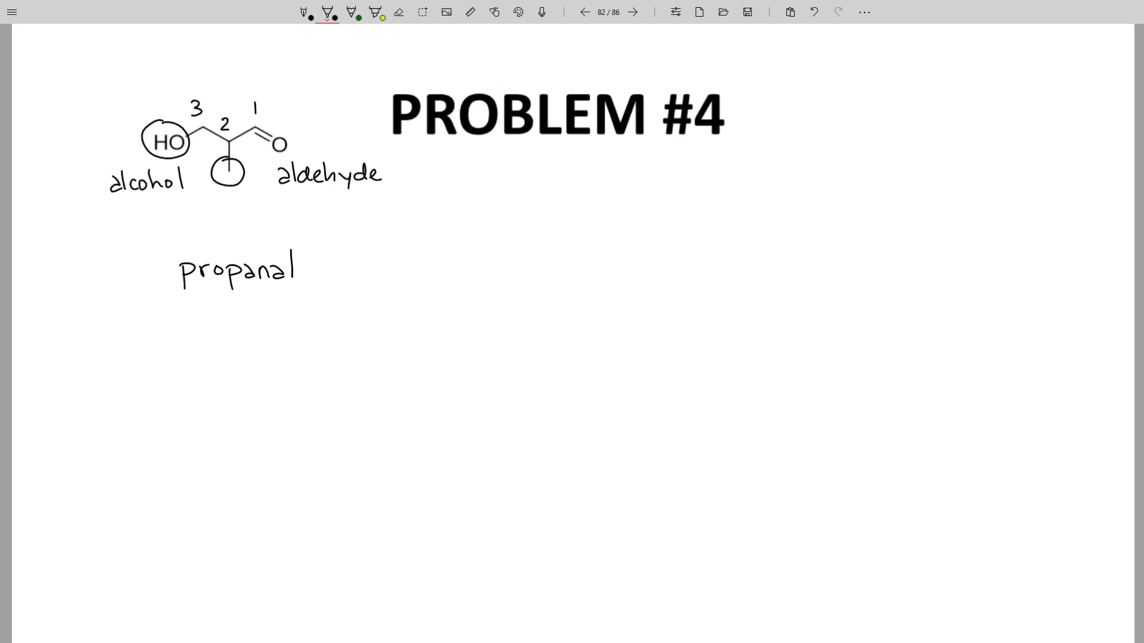
mouse_move(175, 320)
left_mouse_down()
mouse_move(190, 339)
mouse_move(247, 338)
left_mouse_up()
mouse_move(251, 316)
left_mouse_down()
mouse_move(253, 337)
mouse_move(257, 323)
mouse_move(287, 349)
left_mouse_up()
left_click_drag(299, 309, 297, 339)
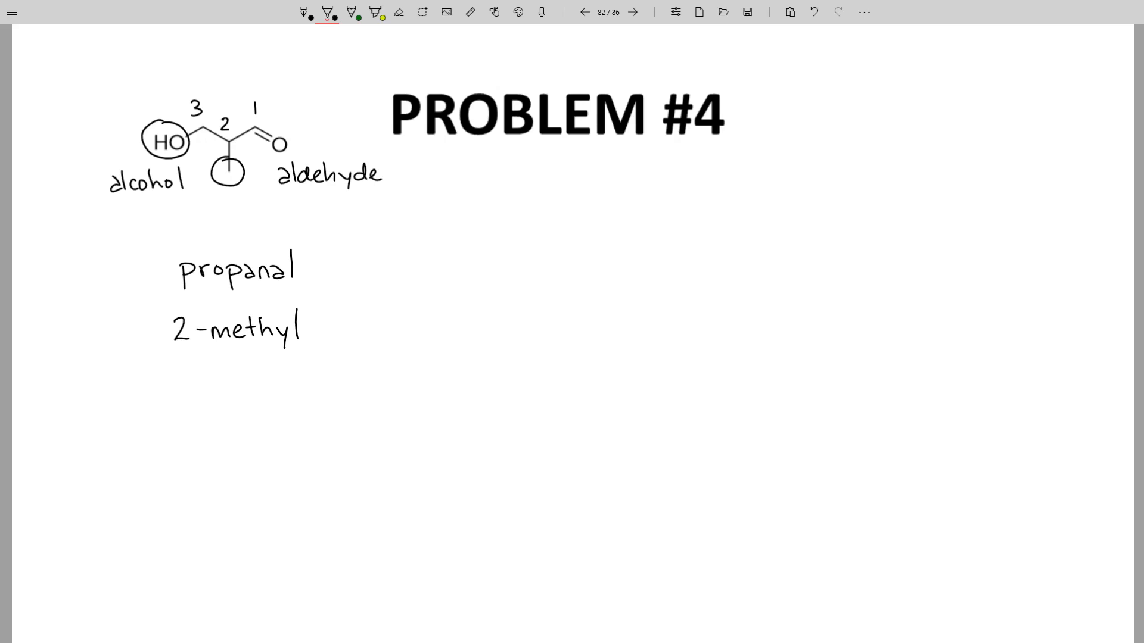
mouse_move(174, 379)
left_mouse_down()
mouse_move(175, 402)
mouse_move(206, 392)
mouse_move(234, 407)
mouse_move(268, 390)
mouse_move(297, 402)
left_mouse_up()
mouse_move(298, 389)
left_mouse_down()
mouse_move(286, 402)
mouse_move(308, 403)
mouse_move(312, 417)
left_mouse_up()
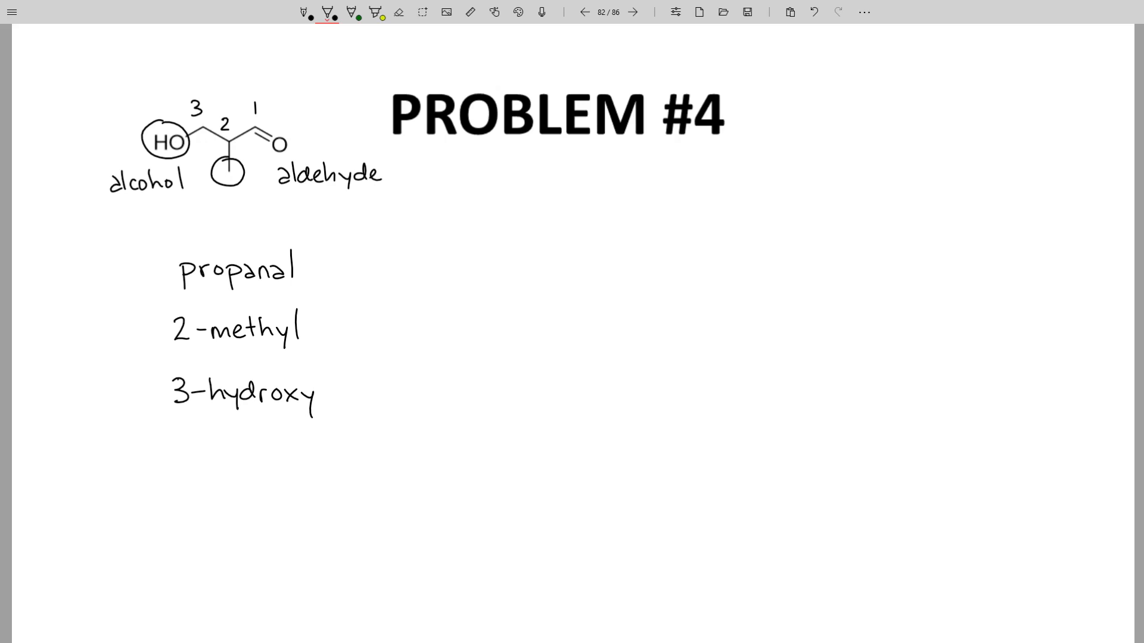
Step: Underline the h of hydroxy and m of methyl to show alphabetical substituent order
left_click_drag(208, 412, 222, 418)
left_click_drag(212, 351, 224, 352)
left_click_drag(211, 358, 226, 358)
Step: Handwrite the full name 3-hydroxy-2-methylpropanal to the right of the structure
left_click_drag(430, 292, 433, 318)
left_click_drag(454, 306, 504, 317)
mouse_move(507, 307)
left_mouse_down()
mouse_move(500, 330)
mouse_move(553, 309)
left_mouse_up()
left_click_drag(559, 306, 580, 334)
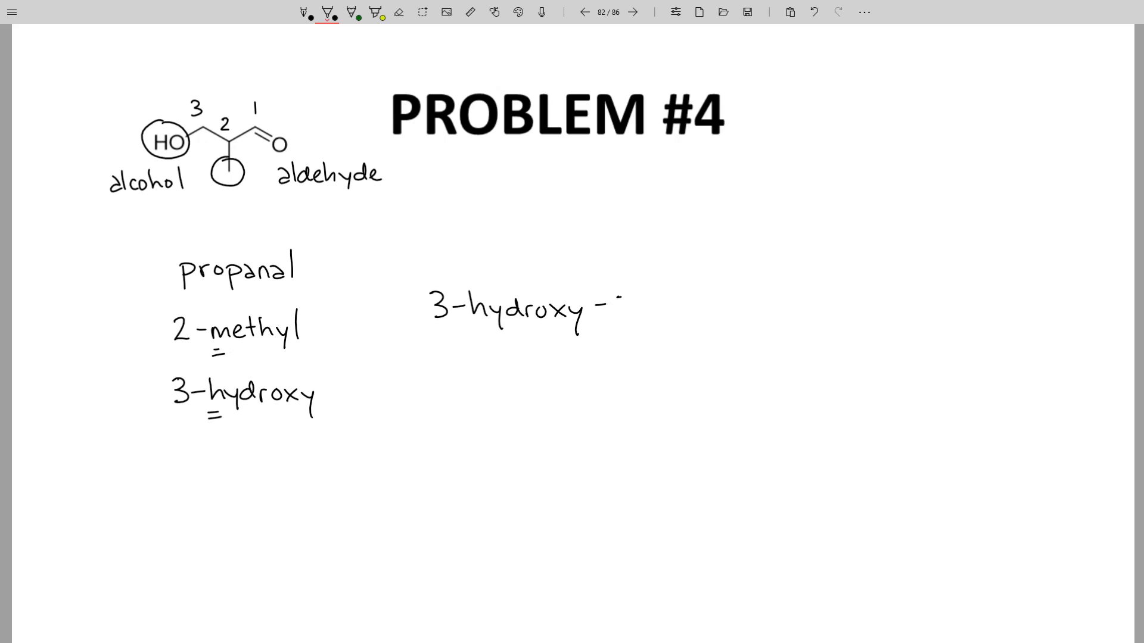
mouse_move(617, 298)
left_mouse_down()
mouse_move(635, 314)
mouse_move(652, 307)
left_mouse_up()
mouse_move(657, 301)
left_mouse_down()
mouse_move(657, 315)
mouse_move(674, 316)
left_mouse_up()
mouse_move(681, 306)
left_mouse_down()
mouse_move(699, 314)
mouse_move(708, 301)
left_mouse_up()
mouse_move(706, 284)
left_mouse_down()
mouse_move(708, 307)
mouse_move(722, 313)
left_mouse_up()
left_click_drag(724, 302, 731, 329)
mouse_move(743, 284)
left_mouse_down()
mouse_move(744, 317)
mouse_move(756, 326)
left_mouse_up()
mouse_move(754, 304)
left_mouse_down()
mouse_move(801, 324)
mouse_move(813, 313)
left_mouse_up()
mouse_move(828, 303)
left_mouse_down()
mouse_move(817, 312)
mouse_move(861, 315)
left_mouse_up()
left_click_drag(869, 284, 868, 316)
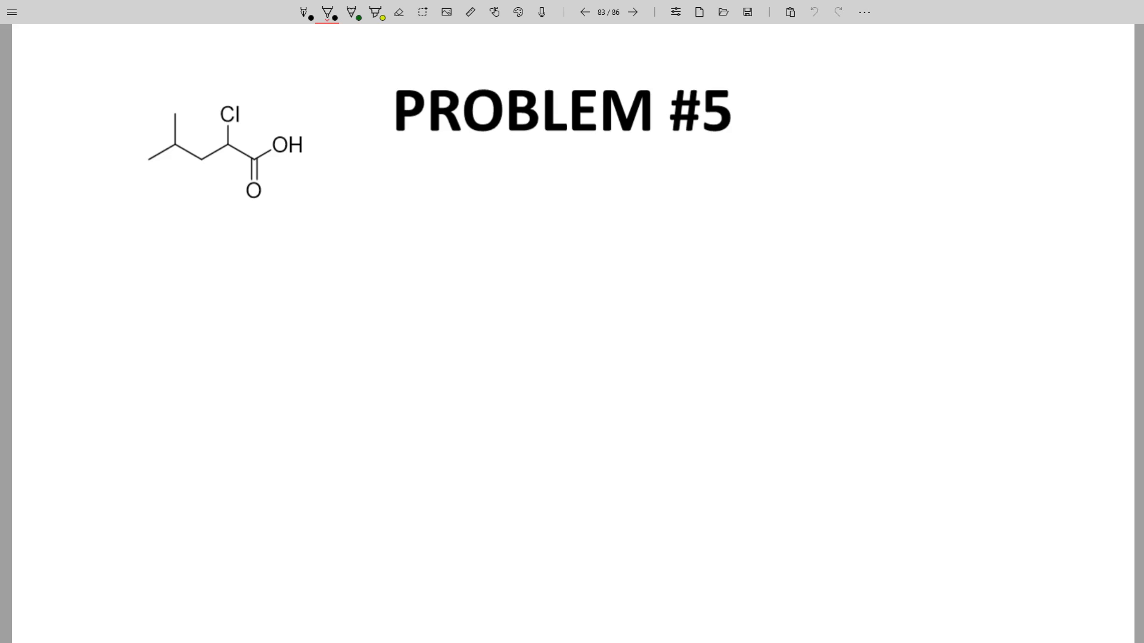
Step: Label the carboxylic group 'acid' and number the chain carbons 1–5
mouse_move(258, 217)
left_mouse_down()
mouse_move(259, 231)
mouse_move(299, 232)
left_mouse_up()
mouse_move(221, 156)
left_mouse_down()
mouse_move(232, 166)
mouse_move(196, 182)
mouse_move(177, 167)
left_mouse_up()
mouse_move(177, 156)
left_mouse_down()
mouse_move(177, 172)
mouse_move(144, 186)
left_mouse_up()
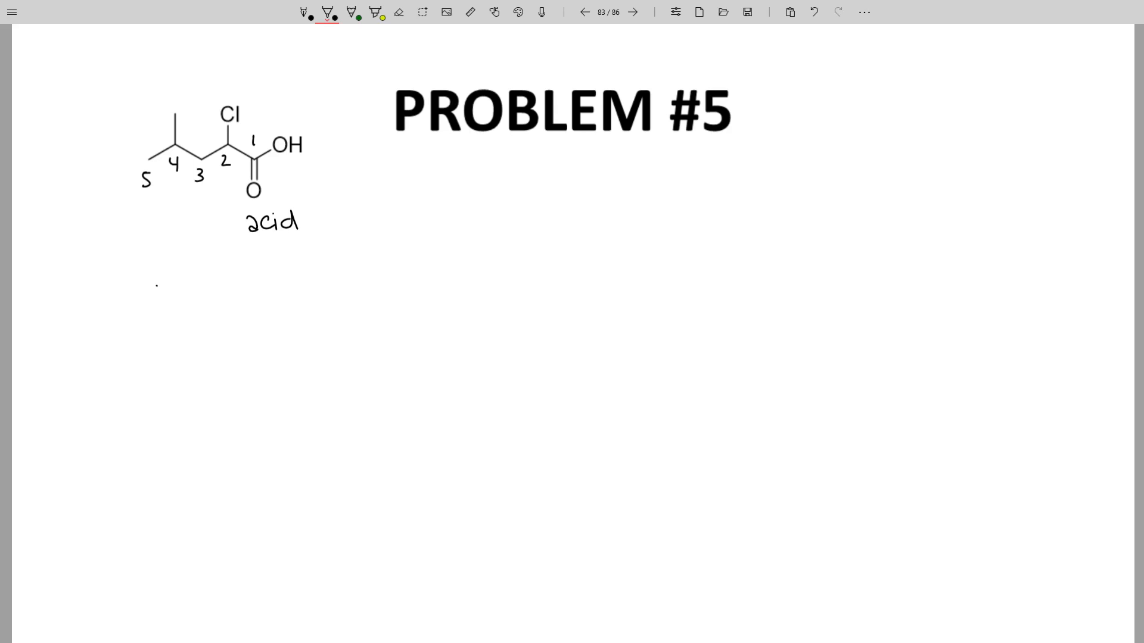
Step: Write the name parts pentanoic acid, 2-chloro and 4-methyl below the molecule
mouse_move(157, 286)
left_mouse_down()
mouse_move(205, 299)
mouse_move(210, 287)
mouse_move(326, 295)
left_mouse_up()
mouse_move(331, 284)
left_mouse_down()
mouse_move(331, 295)
mouse_move(349, 274)
mouse_move(352, 296)
left_mouse_up()
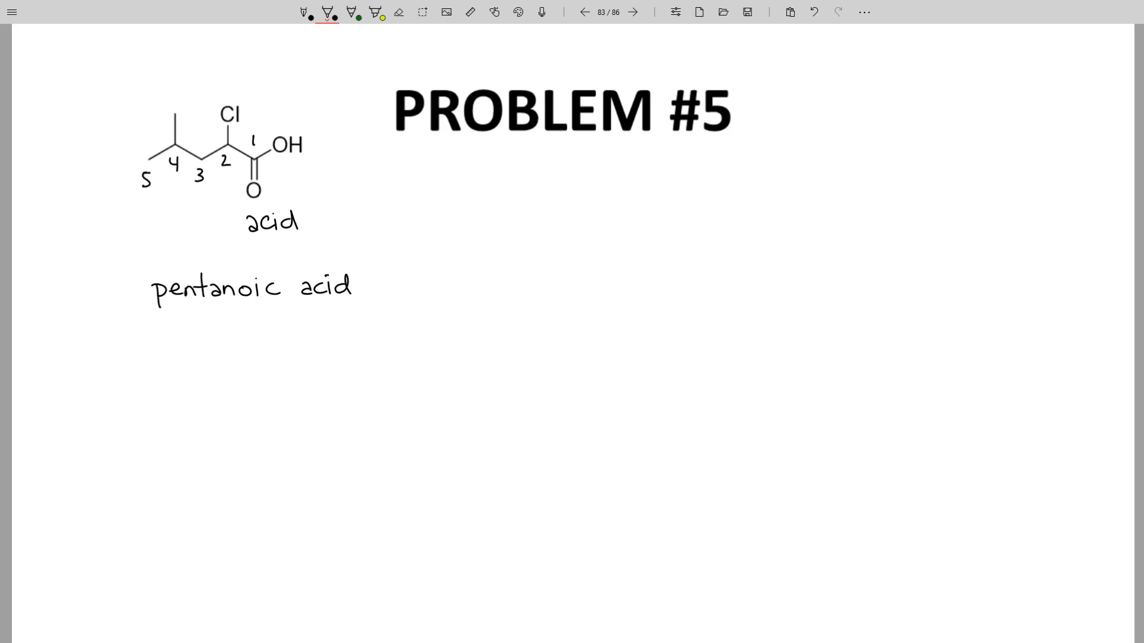
mouse_move(163, 336)
left_mouse_down()
mouse_move(177, 356)
mouse_move(235, 353)
left_mouse_up()
left_click_drag(244, 343, 267, 345)
left_click_drag(165, 377, 177, 393)
mouse_move(178, 376)
left_mouse_down()
mouse_move(179, 400)
mouse_move(257, 396)
left_mouse_up()
mouse_move(259, 385)
left_mouse_down()
mouse_move(270, 386)
mouse_move(268, 408)
left_mouse_up()
left_click_drag(277, 369, 275, 396)
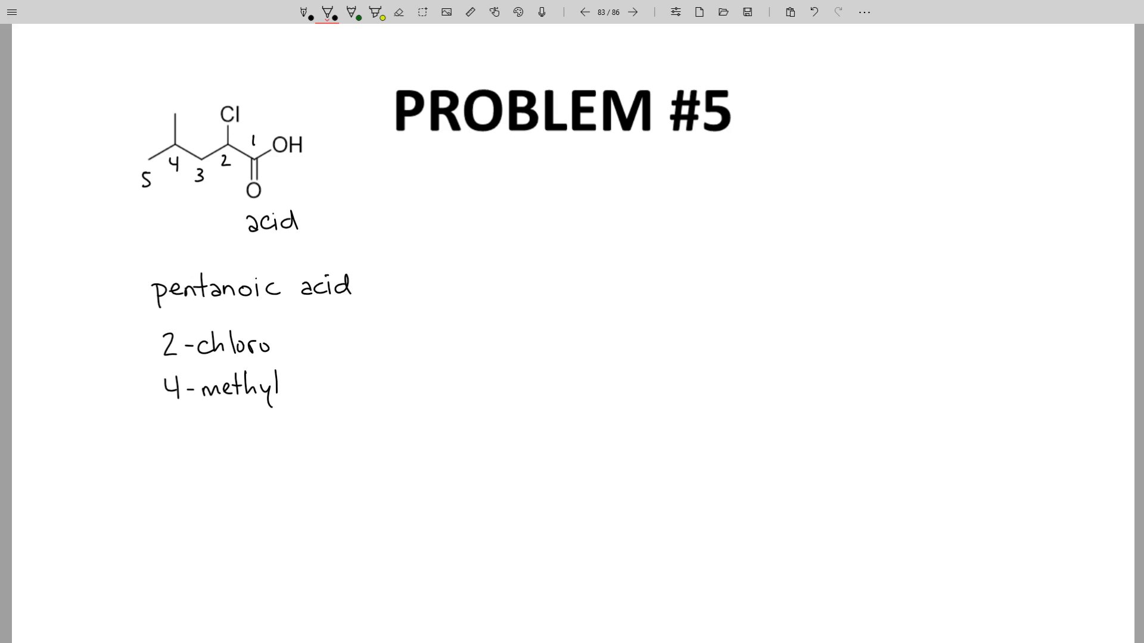
Step: Write the full name 2-chloro-4-methylpentanoic acid, undoing a stray stroke, with an arrow under acid
left_click_drag(482, 288, 499, 308)
left_click_drag(505, 297, 559, 305)
mouse_move(572, 295)
left_mouse_down()
mouse_move(569, 305)
mouse_move(586, 295)
left_mouse_up()
left_click_drag(592, 297, 620, 299)
mouse_move(626, 286)
left_mouse_down()
mouse_move(638, 307)
mouse_move(657, 298)
mouse_move(682, 308)
left_mouse_up()
left_click_drag(685, 302, 703, 309)
mouse_move(695, 293)
left_mouse_down()
mouse_move(719, 310)
mouse_move(735, 301)
mouse_move(731, 322)
left_mouse_up()
mouse_move(741, 277)
left_mouse_down()
mouse_move(754, 320)
mouse_move(754, 304)
mouse_move(774, 308)
left_mouse_up()
left_click_drag(780, 305, 803, 296)
mouse_move(815, 294)
left_mouse_down()
mouse_move(807, 307)
mouse_move(817, 309)
left_mouse_up()
mouse_move(830, 295)
left_mouse_down()
mouse_move(821, 305)
mouse_move(830, 298)
left_mouse_up()
key("ctrl+z")
mouse_move(819, 297)
left_mouse_down()
mouse_move(832, 309)
mouse_move(838, 297)
mouse_move(942, 305)
left_mouse_up()
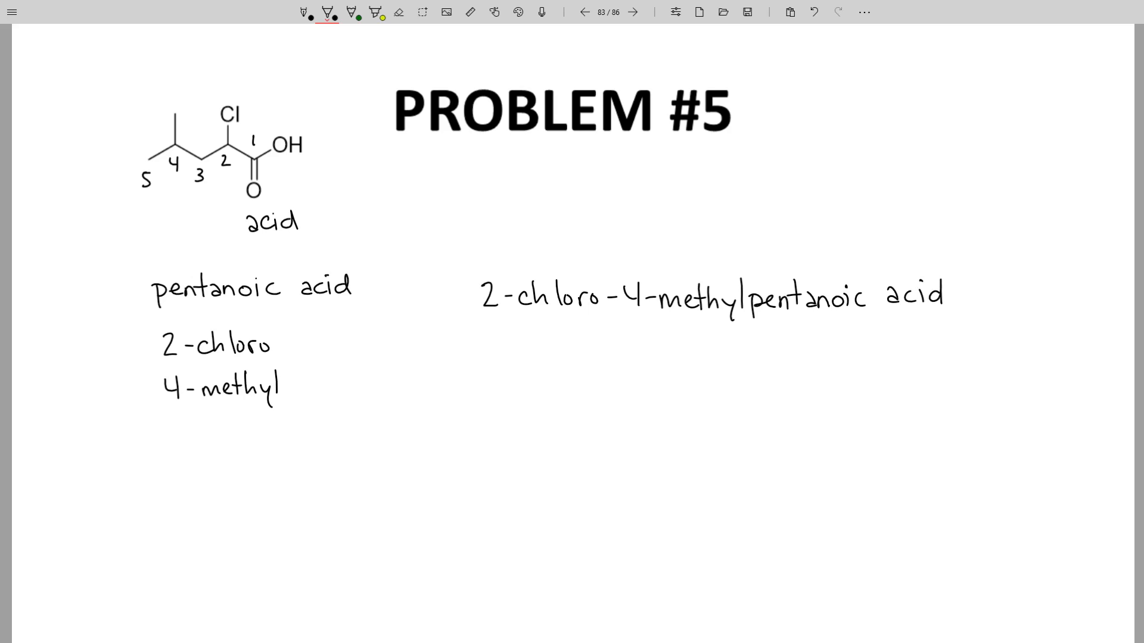
mouse_move(875, 323)
left_mouse_down()
mouse_move(877, 366)
mouse_move(884, 331)
left_mouse_up()
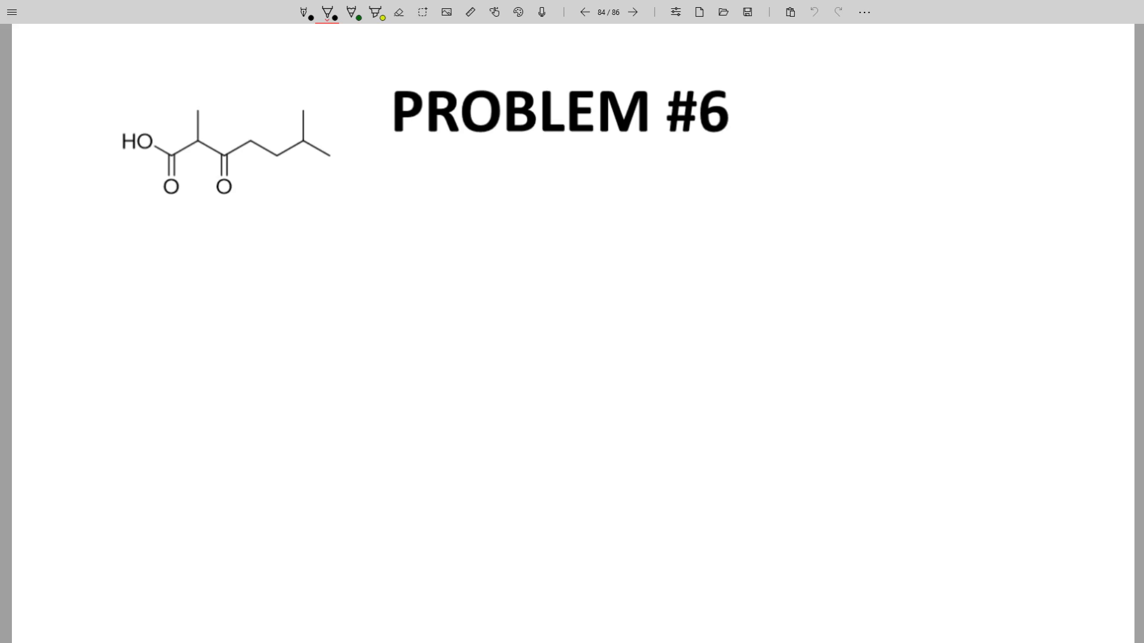
Step: Label acid and ketone groups, number carbons 1–7 and write heptanoic acid below
mouse_move(141, 217)
left_mouse_down()
mouse_move(141, 230)
mouse_move(162, 228)
mouse_move(181, 208)
mouse_move(211, 235)
mouse_move(242, 235)
mouse_move(248, 222)
left_mouse_up()
left_click_drag(254, 224, 280, 232)
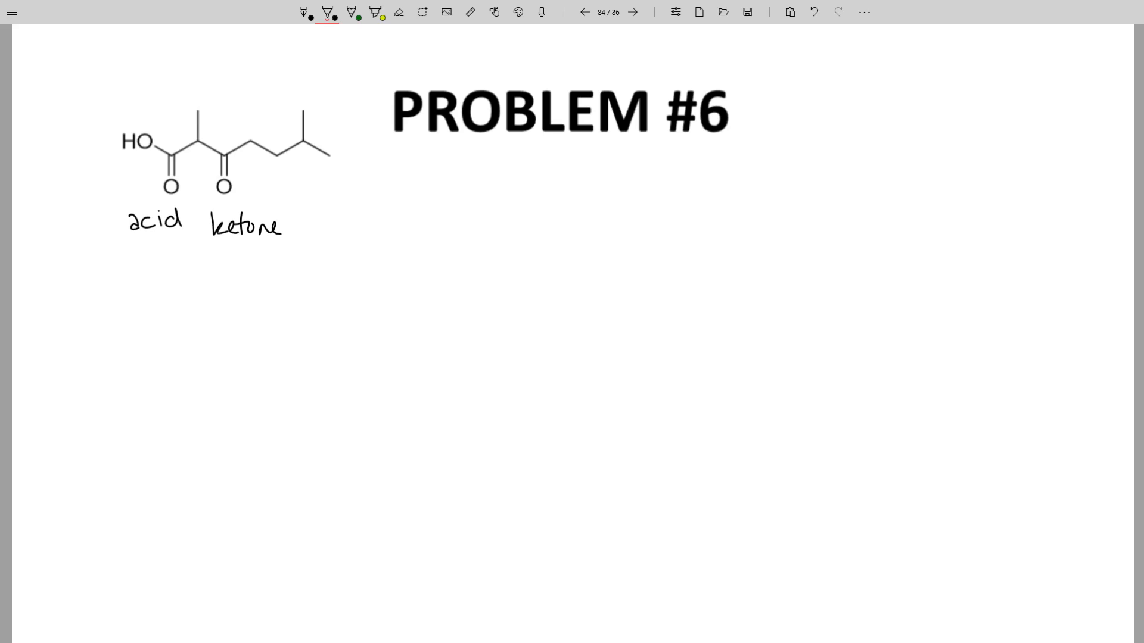
left_click_drag(169, 132, 168, 145)
mouse_move(192, 152)
left_mouse_down()
mouse_move(205, 164)
mouse_move(254, 127)
left_mouse_up()
mouse_move(251, 115)
left_mouse_down()
mouse_move(273, 175)
mouse_move(305, 163)
mouse_move(339, 179)
left_mouse_up()
mouse_move(174, 286)
left_mouse_down()
mouse_move(189, 316)
mouse_move(224, 315)
left_mouse_up()
mouse_move(214, 303)
left_mouse_down()
mouse_move(345, 314)
mouse_move(369, 294)
left_mouse_up()
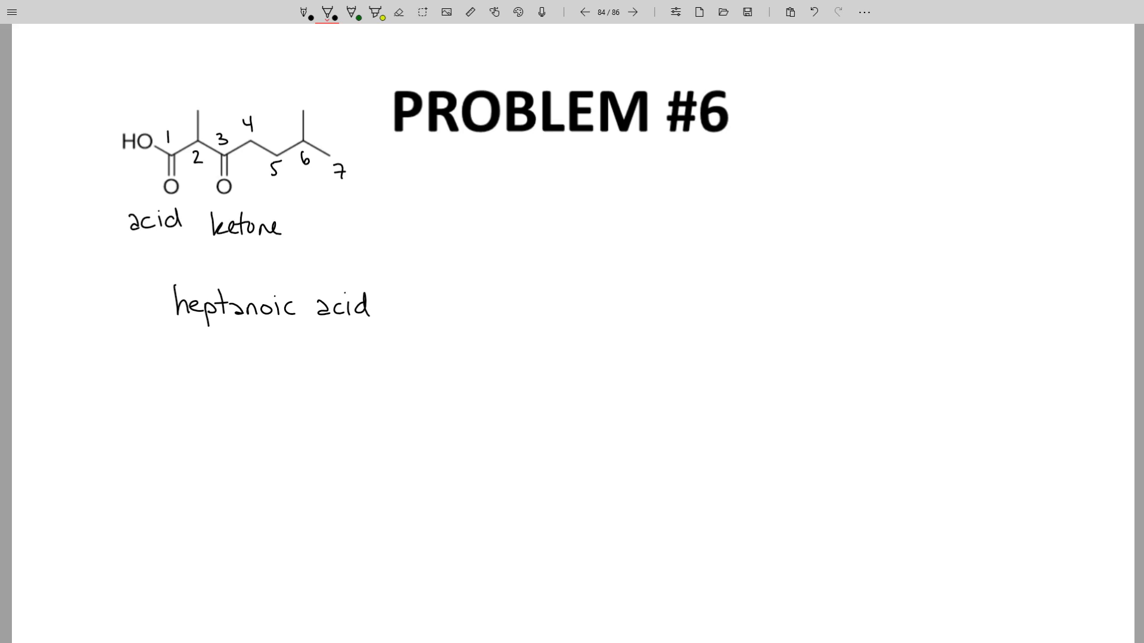
Step: Circle the methyl branches on carbons 2 and 6 and write 2,6-dimethyl
left_click_drag(190, 99, 185, 104)
left_click_drag(295, 98, 291, 105)
mouse_move(165, 362)
left_mouse_down()
mouse_move(185, 387)
mouse_move(251, 362)
mouse_move(257, 383)
mouse_move(282, 383)
left_mouse_up()
left_click_drag(284, 368, 297, 381)
mouse_move(301, 356)
left_mouse_down()
mouse_move(302, 383)
mouse_move(312, 370)
left_mouse_up()
left_click_drag(307, 357, 332, 393)
left_click_drag(343, 352, 343, 383)
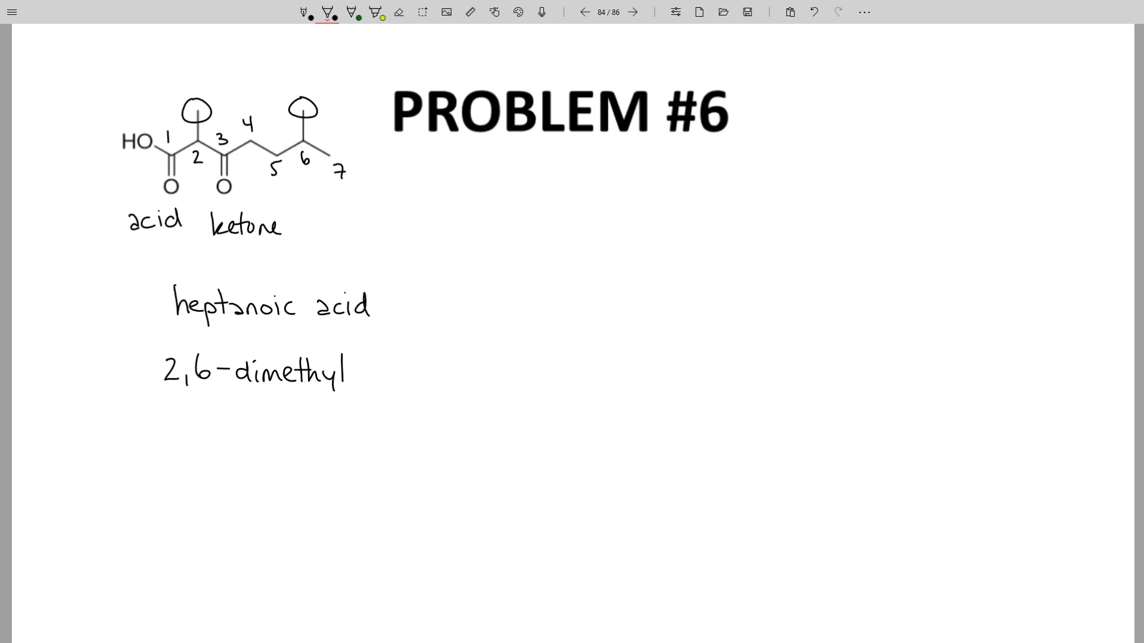
Step: Box the ketone oxygen at carbon 3, write 3-oxo and underline the m in dimethyl
mouse_move(229, 143)
left_mouse_down()
mouse_move(203, 162)
mouse_move(209, 196)
mouse_move(238, 170)
mouse_move(226, 146)
left_mouse_up()
mouse_move(201, 174)
left_mouse_down()
mouse_move(202, 203)
mouse_move(242, 173)
mouse_move(245, 200)
left_mouse_up()
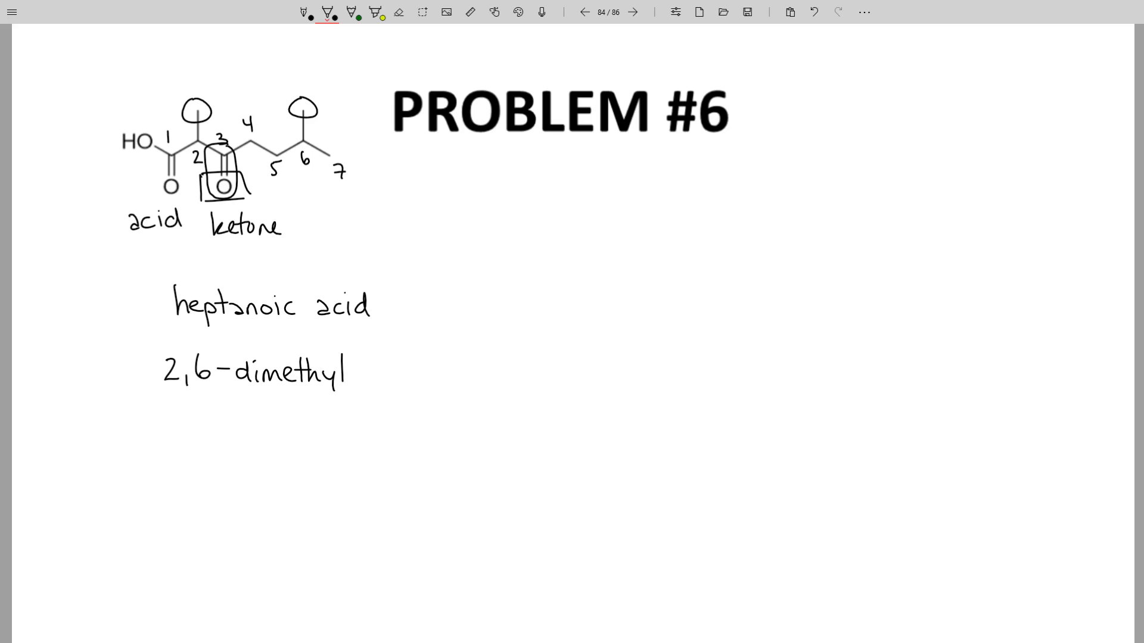
mouse_move(198, 426)
left_mouse_down()
mouse_move(209, 437)
mouse_move(199, 449)
mouse_move(253, 437)
mouse_move(277, 451)
left_mouse_up()
mouse_move(277, 434)
left_mouse_down()
mouse_move(261, 451)
mouse_move(289, 439)
left_mouse_up()
left_click_drag(264, 391, 276, 390)
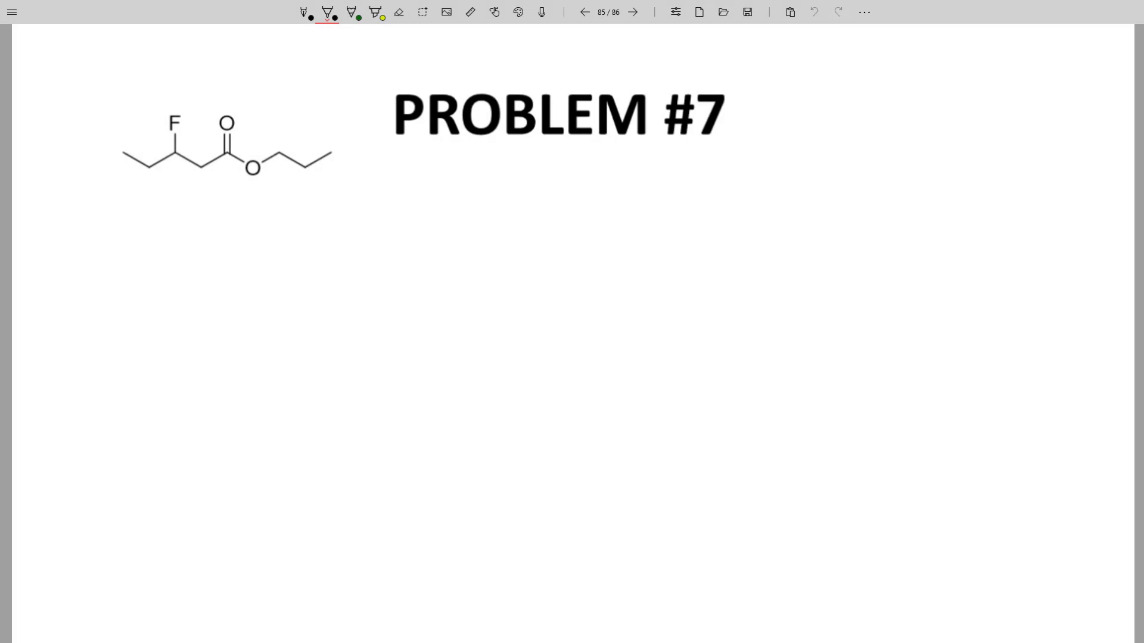
Step: Label the molecule 'ester', mark the ester oxygen and number the chain 1–5
mouse_move(211, 77)
left_mouse_down()
mouse_move(240, 85)
mouse_move(245, 73)
left_mouse_up()
left_click_drag(245, 78, 267, 74)
left_click_drag(248, 182, 259, 180)
mouse_move(247, 189)
left_mouse_down()
mouse_move(258, 188)
mouse_move(170, 178)
mouse_move(147, 196)
mouse_move(112, 179)
left_mouse_up()
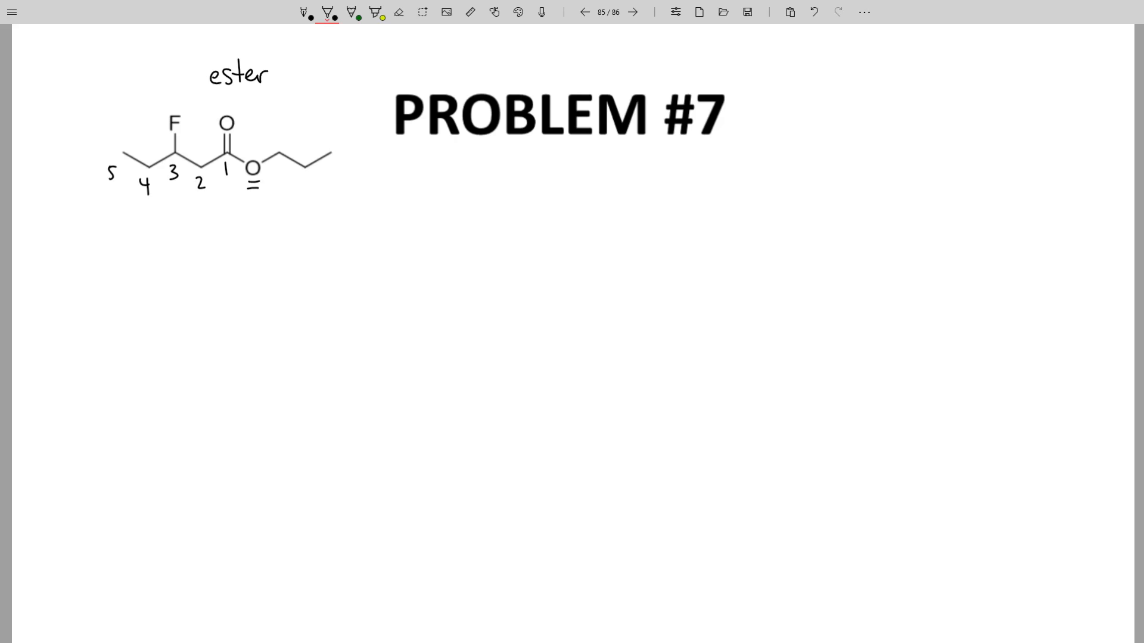
Step: Write the parent name pentanoate below the molecule
mouse_move(149, 254)
left_mouse_down()
mouse_move(149, 278)
mouse_move(170, 266)
left_mouse_up()
left_click_drag(174, 256, 224, 266)
left_click_drag(231, 254, 253, 259)
mouse_move(259, 258)
left_mouse_down()
mouse_move(267, 266)
mouse_move(273, 257)
left_mouse_up()
left_click_drag(270, 261, 278, 267)
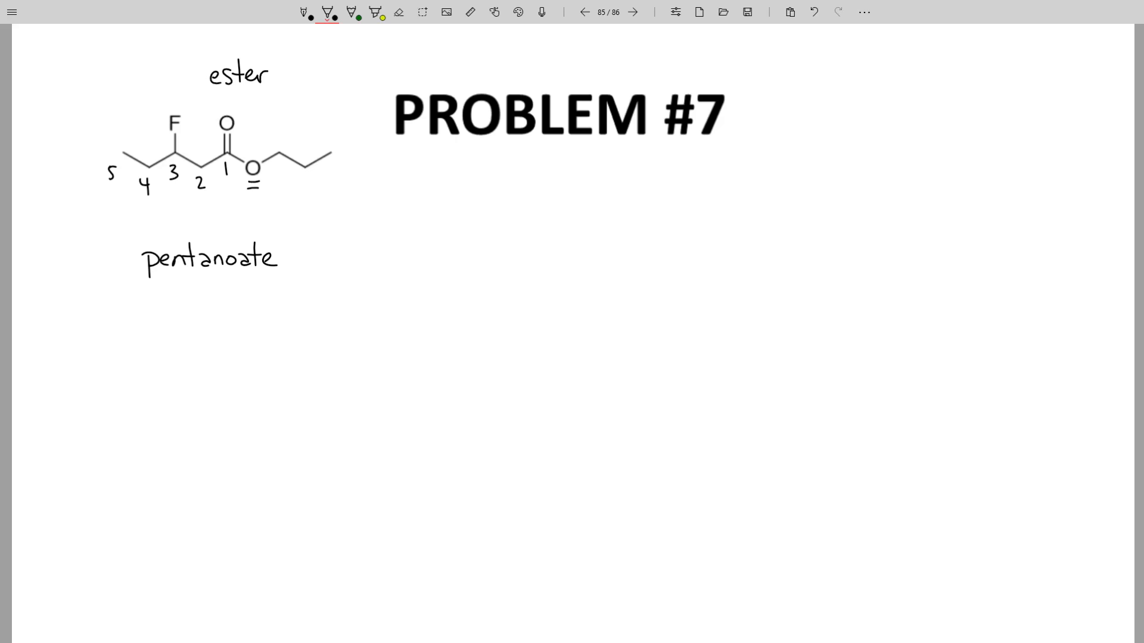
Step: Write 3-fluoro below pentanoate and circle the propyl chain on the ester oxygen
left_click_drag(146, 307, 147, 328)
left_click_drag(204, 301, 190, 328)
mouse_move(187, 314)
left_mouse_down()
mouse_move(214, 328)
mouse_move(238, 317)
left_mouse_up()
left_click_drag(247, 328, 262, 317)
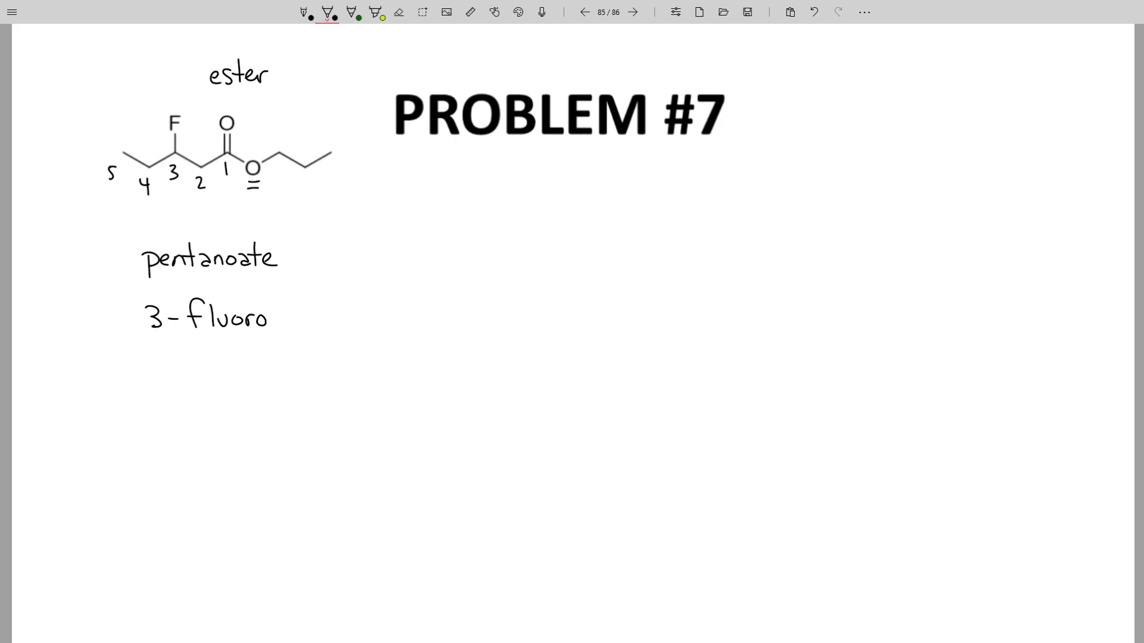
mouse_move(283, 128)
left_mouse_down()
mouse_move(267, 148)
mouse_move(276, 183)
mouse_move(336, 136)
mouse_move(284, 127)
left_mouse_up()
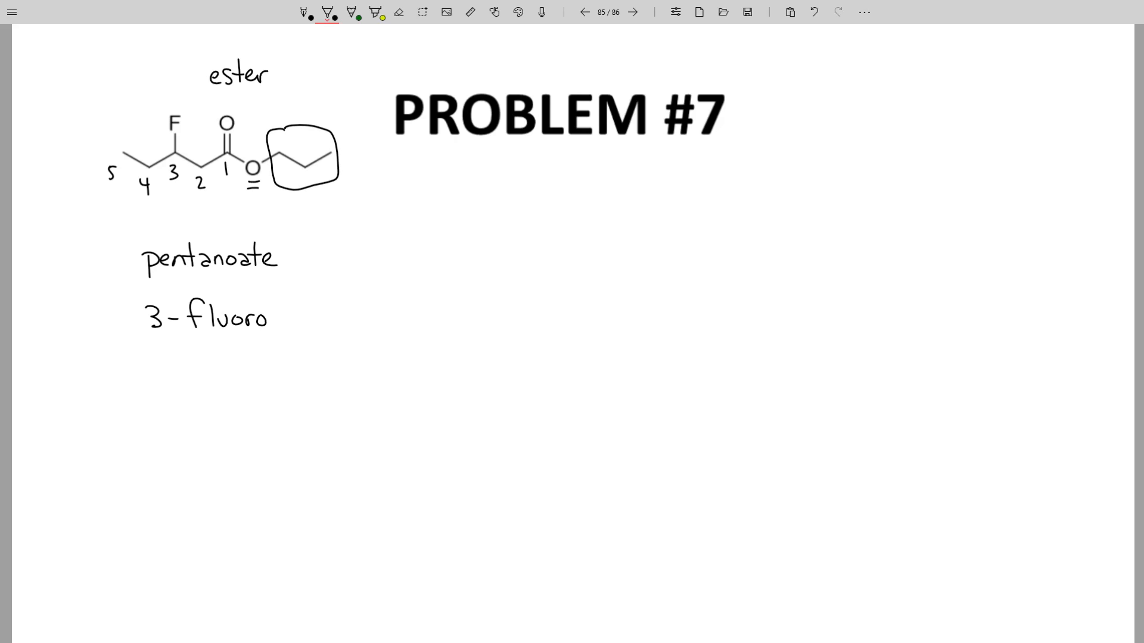
Step: Name the circled chain 'propyl' and mark it with an asterisk
mouse_move(316, 197)
left_mouse_down()
mouse_move(318, 217)
mouse_move(338, 196)
mouse_move(361, 205)
left_mouse_up()
mouse_move(356, 197)
left_mouse_down()
mouse_move(357, 219)
mouse_move(376, 202)
left_mouse_up()
mouse_move(372, 195)
left_mouse_down()
mouse_move(375, 218)
mouse_move(388, 206)
left_mouse_up()
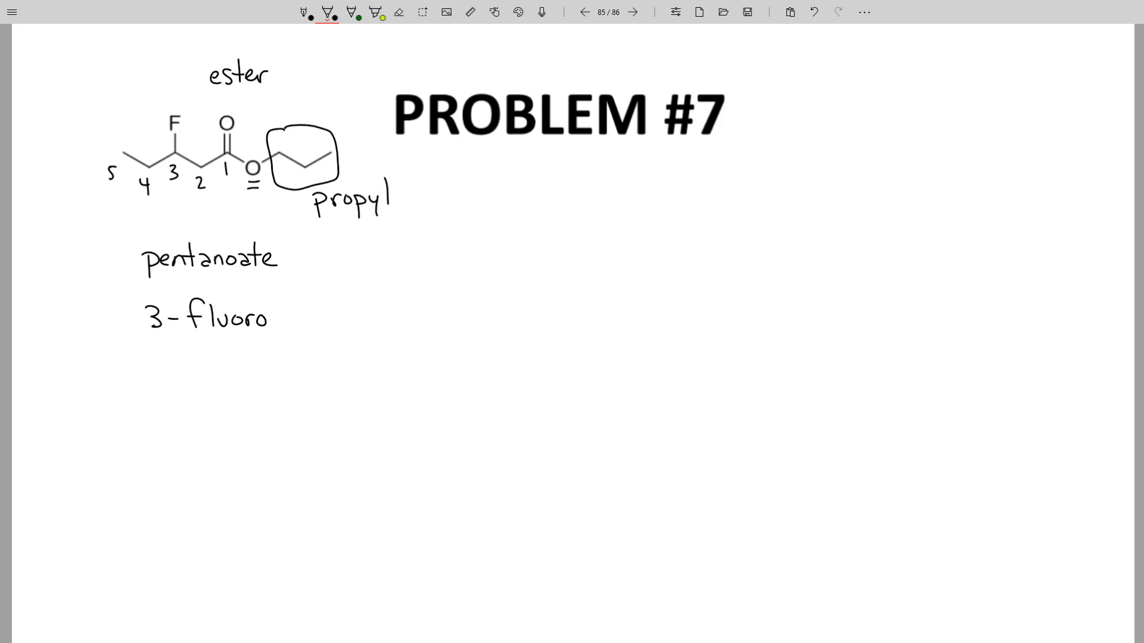
left_click_drag(304, 92, 303, 119)
left_click_drag(292, 103, 315, 109)
Step: Begin the answer 'propyl 3-fluoro' and bracket the pentanoate and 3-fluoro parts
mouse_move(452, 288)
left_mouse_down()
mouse_move(454, 313)
mouse_move(454, 298)
left_mouse_up()
mouse_move(464, 302)
left_mouse_down()
mouse_move(472, 290)
mouse_move(495, 300)
left_mouse_up()
mouse_move(500, 289)
left_mouse_down()
mouse_move(501, 313)
mouse_move(521, 299)
left_mouse_up()
mouse_move(526, 292)
left_mouse_down()
mouse_move(522, 319)
mouse_move(534, 305)
left_mouse_up()
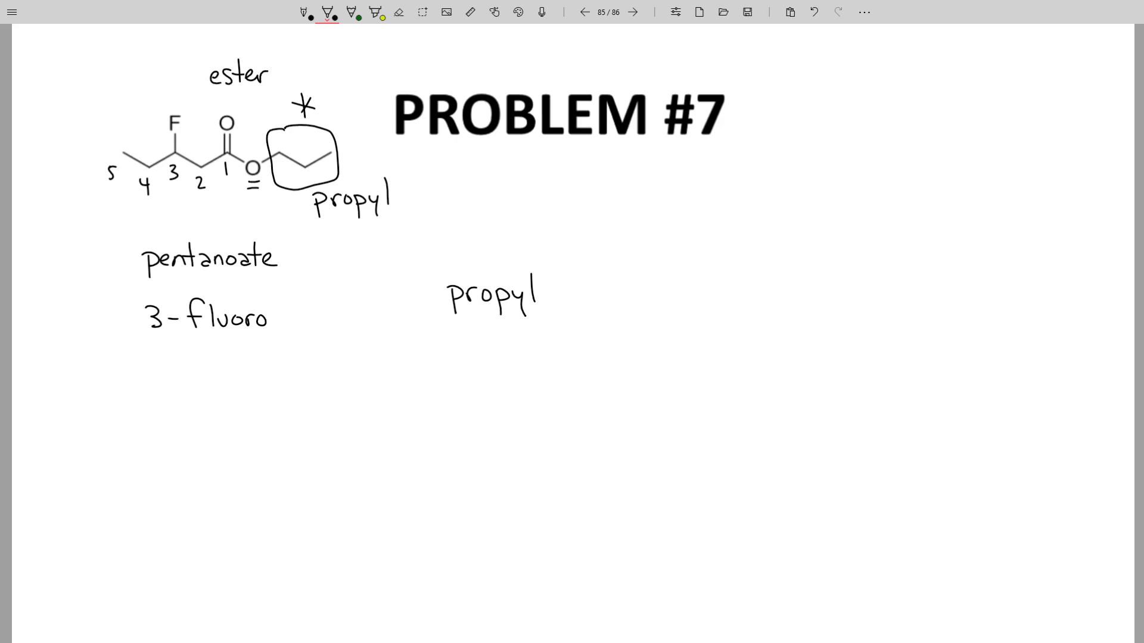
mouse_move(115, 244)
left_mouse_down()
mouse_move(115, 326)
mouse_move(121, 315)
left_mouse_up()
mouse_move(586, 277)
left_mouse_down()
mouse_move(585, 303)
mouse_move(608, 294)
left_mouse_up()
mouse_move(629, 277)
left_mouse_down()
mouse_move(618, 303)
mouse_move(638, 304)
left_mouse_up()
mouse_move(644, 294)
left_mouse_down()
mouse_move(657, 304)
mouse_move(680, 296)
left_mouse_up()
left_click_drag(691, 298, 741, 305)
Step: Complete the answer as propyl 3-fluoropentanoate and underline propyl and pentanoate
mouse_move(748, 275)
left_mouse_down()
mouse_move(749, 304)
mouse_move(752, 287)
mouse_move(765, 304)
mouse_move(808, 304)
left_mouse_up()
mouse_move(814, 277)
left_mouse_down()
mouse_move(814, 304)
mouse_move(822, 287)
left_mouse_up()
left_click_drag(824, 297, 836, 302)
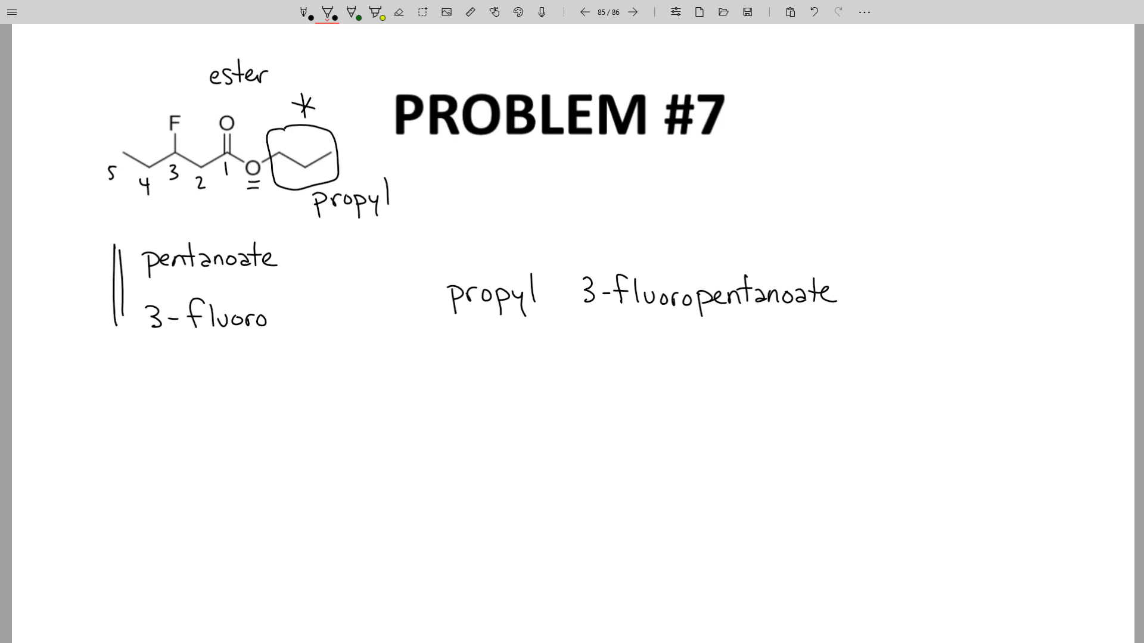
left_click_drag(465, 332, 518, 338)
left_click_drag(703, 323, 821, 317)
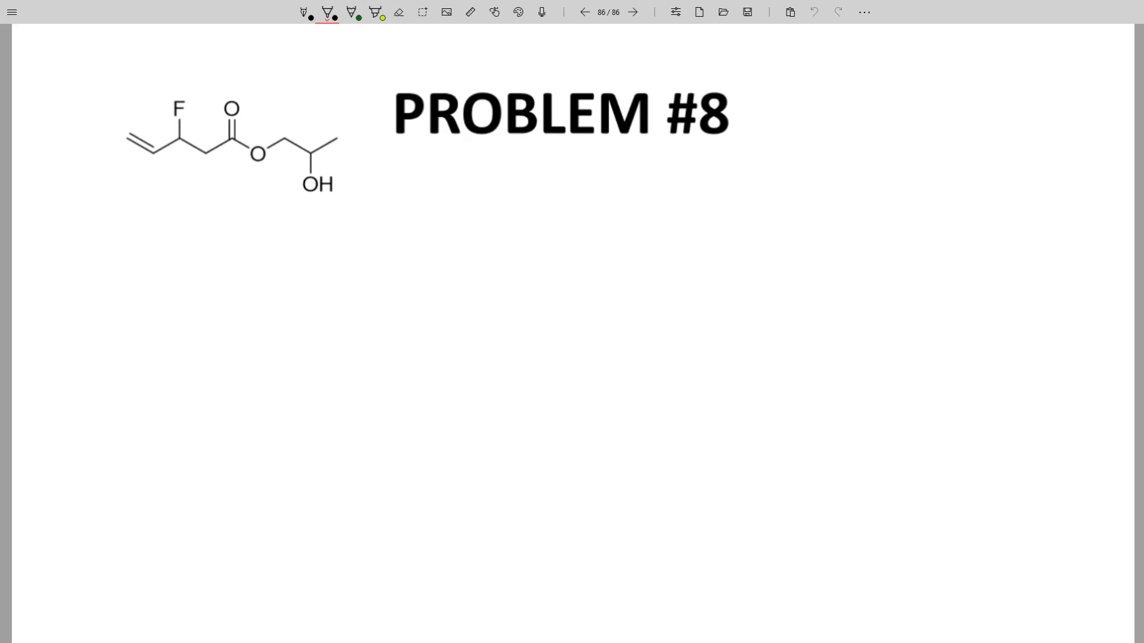
Step: Label the molecule 'ester', number the main chain 1–5 and circle the OH-bearing group
left_click_drag(215, 69, 249, 75)
left_click_drag(239, 66, 261, 72)
left_click_drag(264, 66, 280, 62)
mouse_move(230, 149)
left_mouse_down()
mouse_move(210, 175)
mouse_move(173, 163)
mouse_move(155, 179)
left_mouse_up()
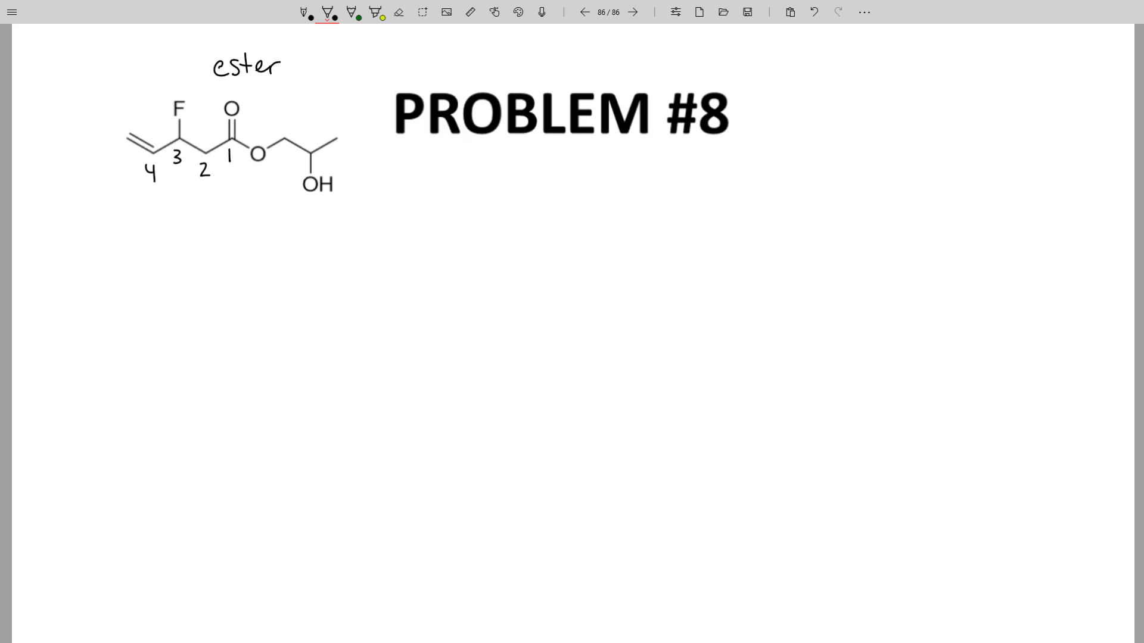
mouse_move(109, 150)
left_mouse_down()
mouse_move(108, 163)
mouse_move(118, 147)
left_mouse_up()
mouse_move(304, 110)
left_mouse_down()
mouse_move(273, 118)
mouse_move(279, 183)
mouse_move(323, 202)
mouse_move(356, 155)
mouse_move(317, 110)
mouse_move(304, 111)
left_mouse_up()
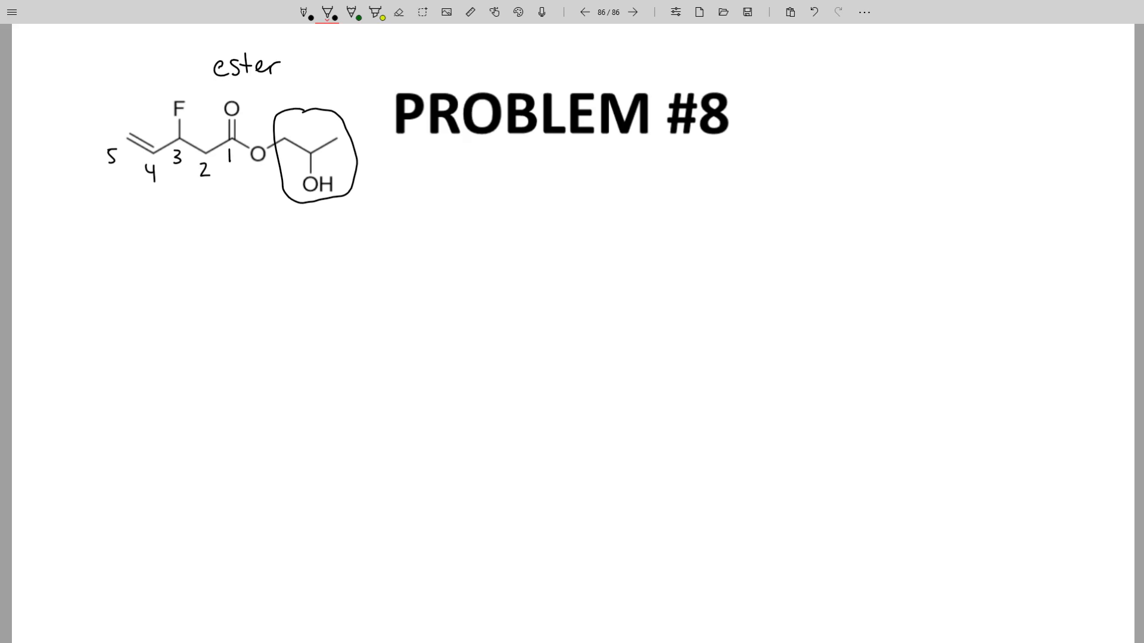
Step: Write pentanoate with arrows pointing at carbon 5 and the a in pentanoate
mouse_move(153, 250)
left_mouse_down()
mouse_move(153, 260)
mouse_move(200, 258)
mouse_move(207, 245)
mouse_move(220, 258)
mouse_move(242, 247)
mouse_move(269, 258)
left_mouse_up()
mouse_move(258, 246)
left_mouse_down()
mouse_move(280, 245)
mouse_move(286, 258)
left_mouse_up()
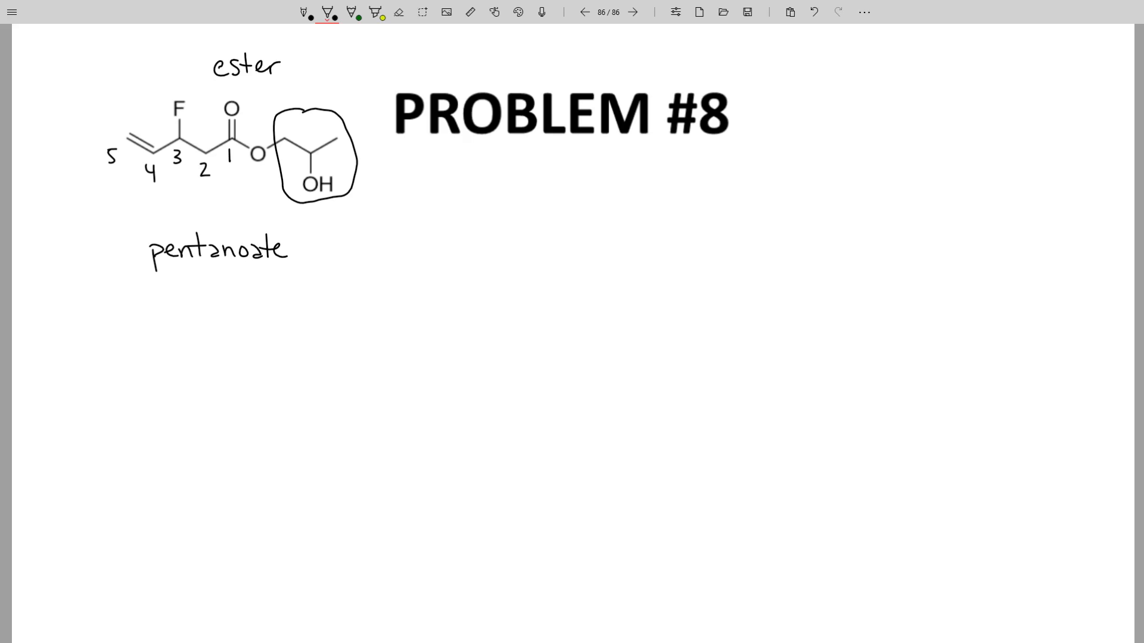
left_click_drag(109, 206, 126, 167)
left_click_drag(212, 216, 213, 236)
left_click_drag(208, 230, 220, 229)
Step: Write 4-pentenoate and 3-fluoro below and bracket them together
left_click_drag(158, 305, 168, 334)
mouse_move(174, 320)
left_mouse_down()
mouse_move(189, 320)
mouse_move(196, 341)
mouse_move(246, 329)
left_mouse_up()
left_click_drag(237, 315, 268, 329)
left_click_drag(273, 322, 318, 331)
left_click_drag(311, 319, 345, 330)
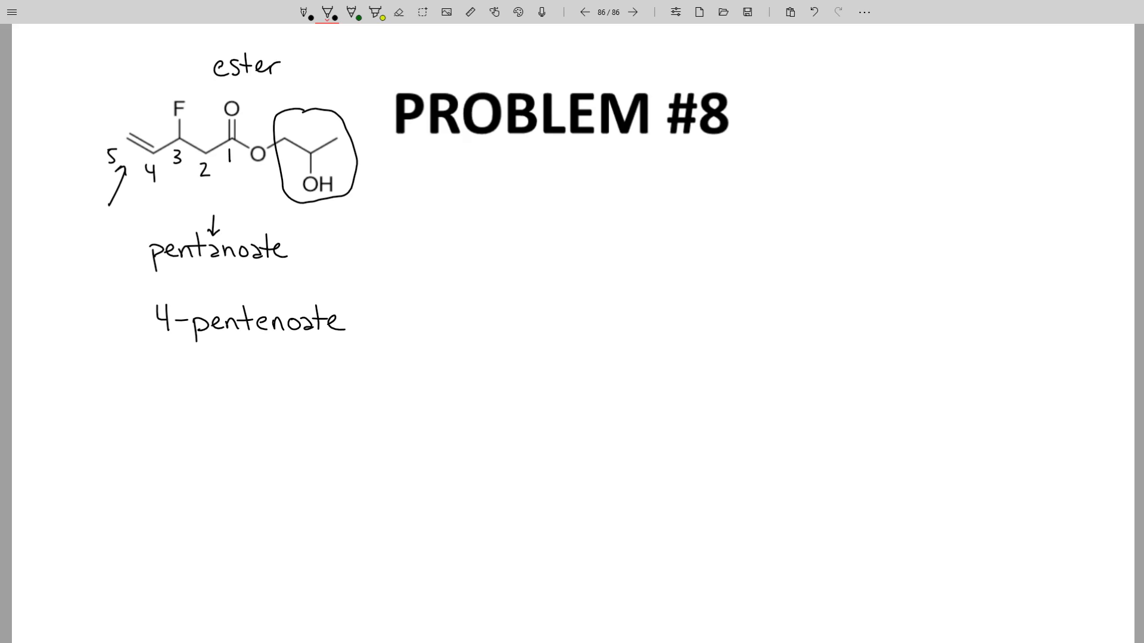
mouse_move(161, 378)
left_mouse_down()
mouse_move(165, 398)
mouse_move(195, 389)
mouse_move(207, 399)
mouse_move(219, 387)
mouse_move(226, 398)
left_mouse_up()
mouse_move(232, 387)
left_mouse_down()
mouse_move(238, 397)
mouse_move(244, 386)
left_mouse_up()
left_click_drag(250, 387, 277, 387)
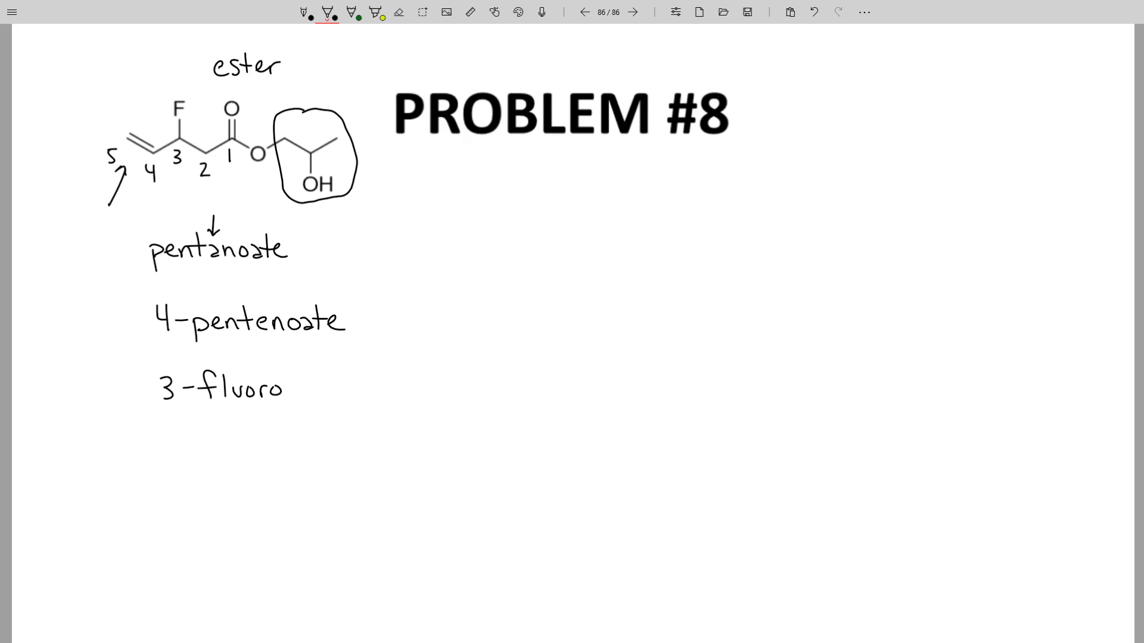
left_click_drag(147, 295, 146, 404)
Step: Arrow and circle the OH, number the side group's carbons 1–3 and name it 2-hydroxypropyl
mouse_move(358, 190)
left_mouse_down()
mouse_move(381, 222)
mouse_move(365, 191)
left_mouse_up()
mouse_move(312, 164)
left_mouse_down()
mouse_move(301, 202)
mouse_move(336, 167)
mouse_move(305, 163)
left_mouse_up()
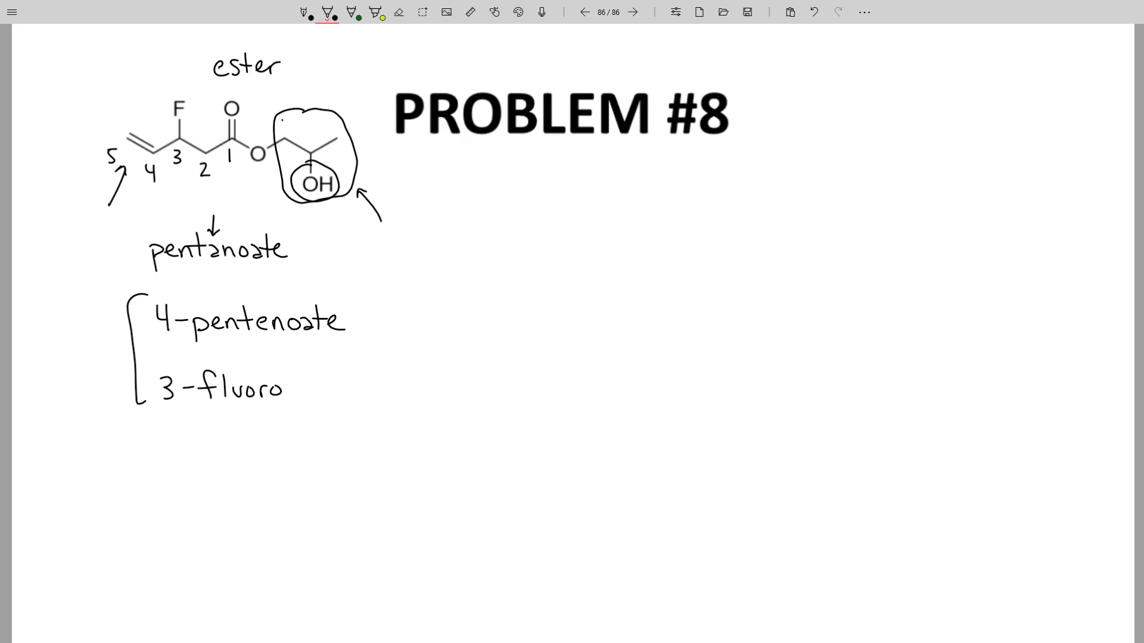
mouse_move(283, 118)
left_mouse_down()
mouse_move(311, 143)
mouse_move(330, 137)
left_mouse_up()
mouse_move(390, 238)
left_mouse_down()
mouse_move(403, 260)
mouse_move(418, 250)
mouse_move(451, 271)
mouse_move(471, 261)
left_mouse_up()
left_click_drag(474, 250, 506, 261)
mouse_move(506, 250)
left_mouse_down()
mouse_move(495, 260)
mouse_move(516, 261)
mouse_move(518, 277)
mouse_move(533, 262)
left_mouse_up()
left_click_drag(544, 262, 556, 251)
mouse_move(564, 249)
left_mouse_down()
mouse_move(576, 274)
mouse_move(574, 262)
left_mouse_up()
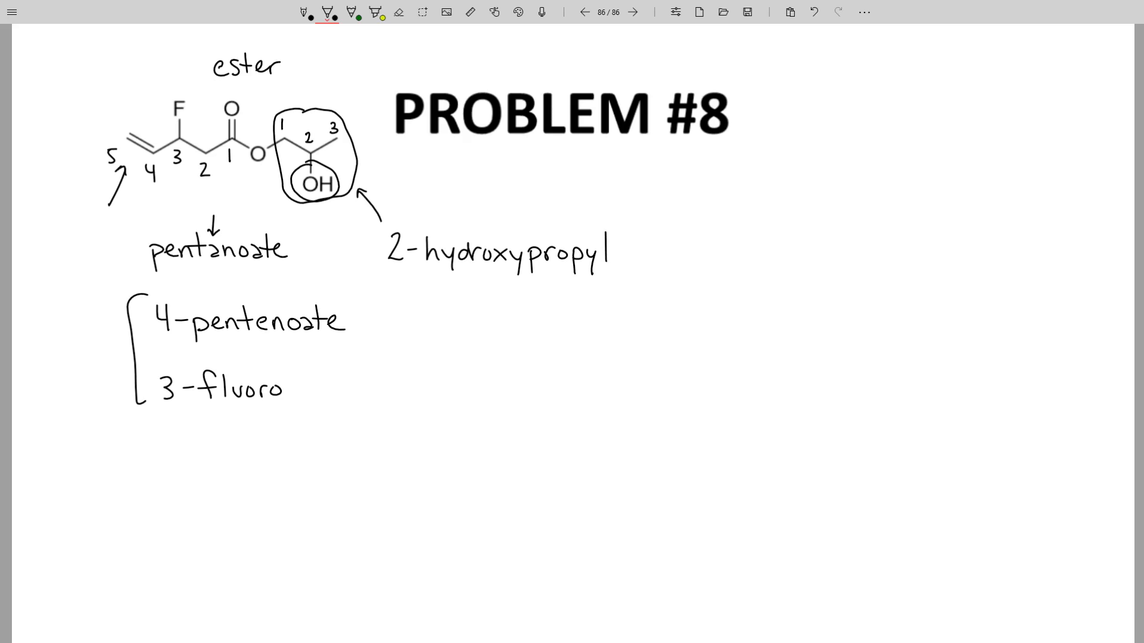
Step: Start the final name below with 2-hydroxypropyl
mouse_move(420, 399)
left_mouse_down()
mouse_move(435, 420)
mouse_move(453, 408)
mouse_move(483, 431)
mouse_move(504, 400)
mouse_move(521, 409)
left_mouse_up()
mouse_move(526, 411)
left_mouse_down()
mouse_move(541, 418)
mouse_move(526, 418)
left_mouse_up()
mouse_move(541, 409)
left_mouse_down()
mouse_move(547, 434)
mouse_move(586, 408)
left_mouse_up()
mouse_move(596, 407)
left_mouse_down()
mouse_move(601, 433)
mouse_move(601, 419)
mouse_move(618, 418)
left_mouse_up()
left_click_drag(627, 408, 622, 434)
left_click_drag(635, 390, 633, 423)
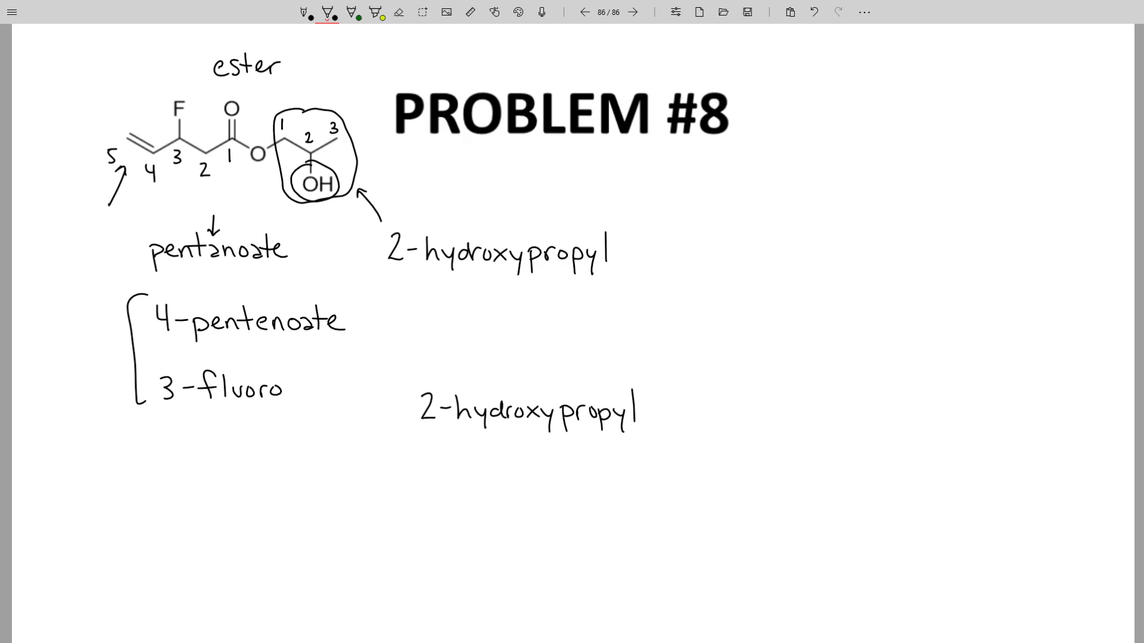
Step: Complete the final name as 2-hydroxypropyl 3-fluoro-4-pentenoate
mouse_move(673, 399)
left_mouse_down()
mouse_move(686, 402)
mouse_move(675, 423)
left_mouse_up()
mouse_move(726, 396)
left_mouse_down()
mouse_move(715, 426)
mouse_move(729, 412)
left_mouse_up()
mouse_move(736, 397)
left_mouse_down()
mouse_move(737, 423)
mouse_move(764, 414)
left_mouse_up()
left_click_drag(773, 418, 780, 414)
mouse_move(785, 416)
left_mouse_down()
mouse_move(830, 413)
mouse_move(834, 428)
mouse_move(849, 415)
left_mouse_up()
mouse_move(854, 413)
left_mouse_down()
mouse_move(860, 439)
mouse_move(861, 425)
mouse_move(898, 426)
left_mouse_up()
mouse_move(902, 397)
left_mouse_down()
mouse_move(905, 427)
mouse_move(911, 413)
left_mouse_up()
left_click_drag(913, 417, 940, 427)
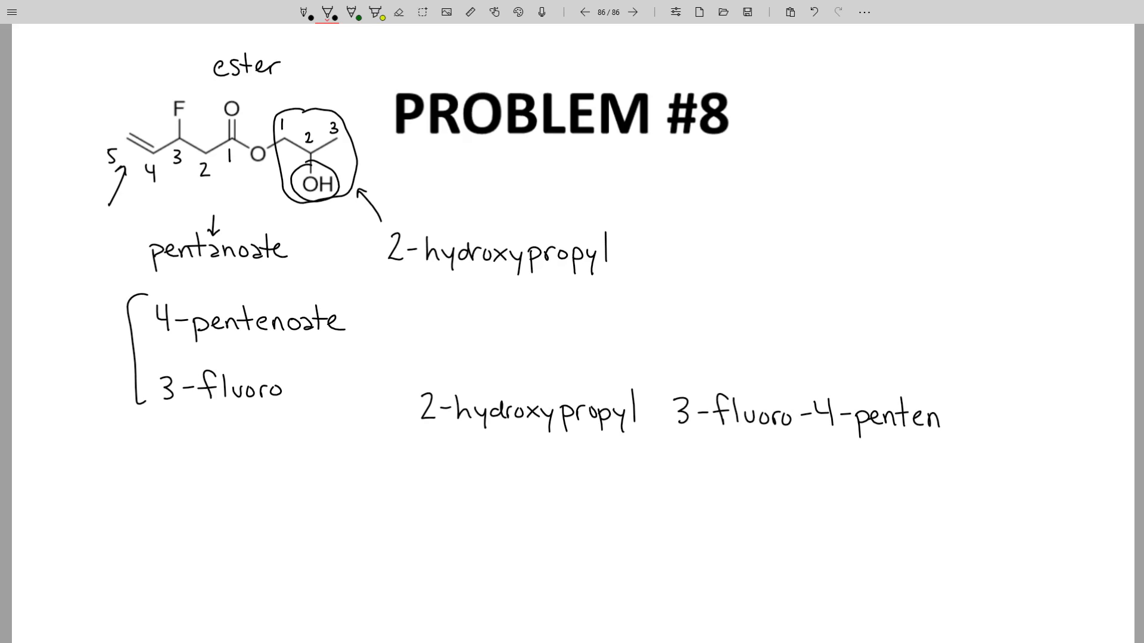
left_click_drag(955, 417, 969, 427)
mouse_move(974, 398)
left_mouse_down()
mouse_move(976, 427)
mouse_move(980, 412)
mouse_move(1003, 425)
left_mouse_up()
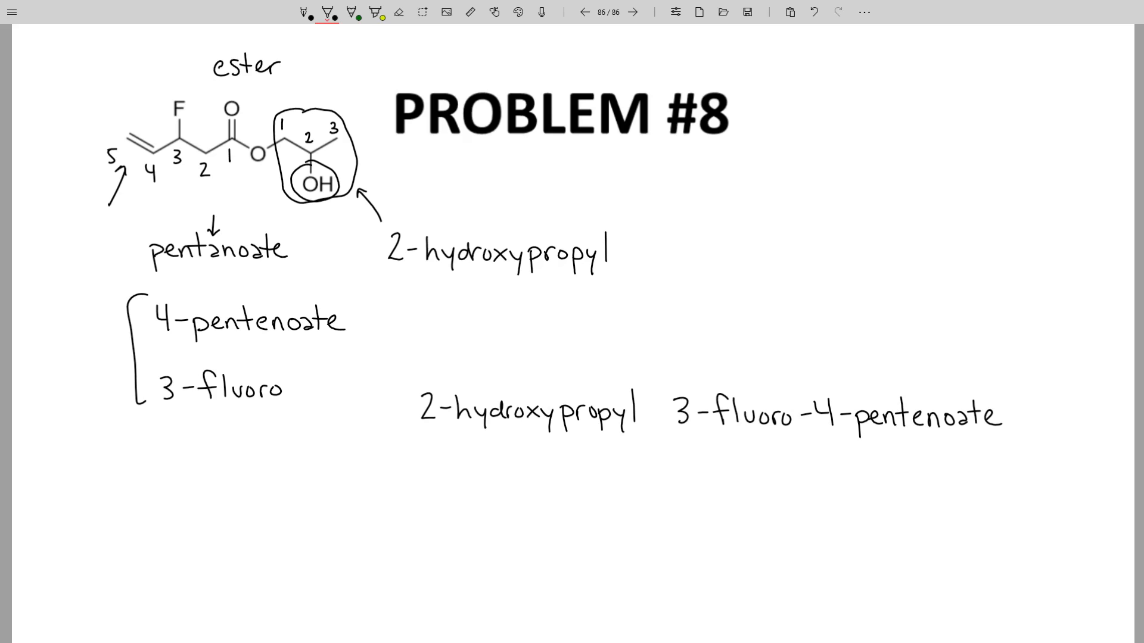